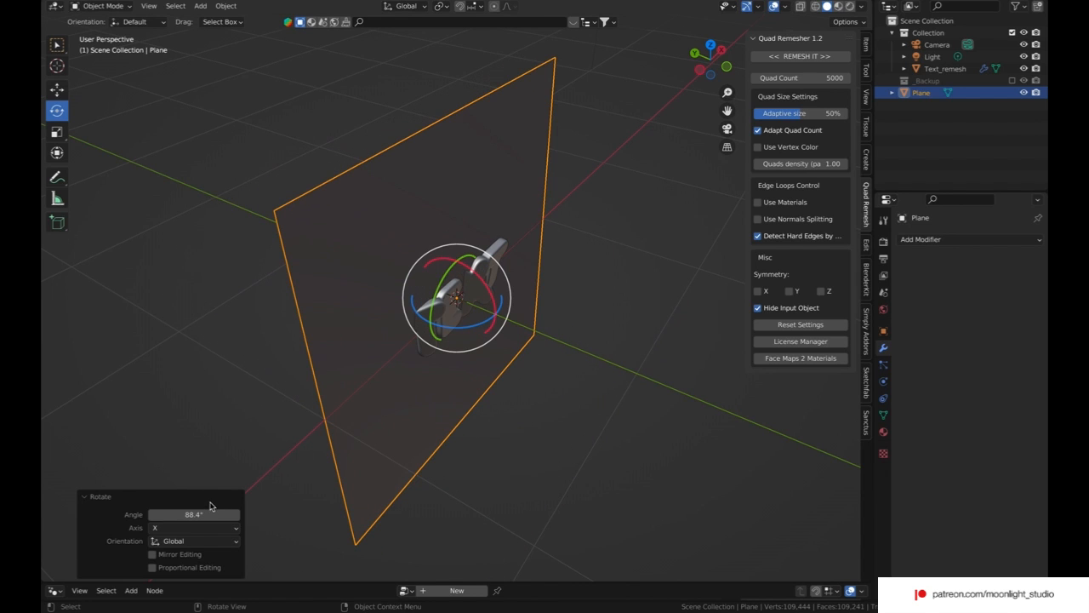
Step: Set the plane's rotation about the global X axis to 90°
left_click(207, 514)
type("90")
key("Return")
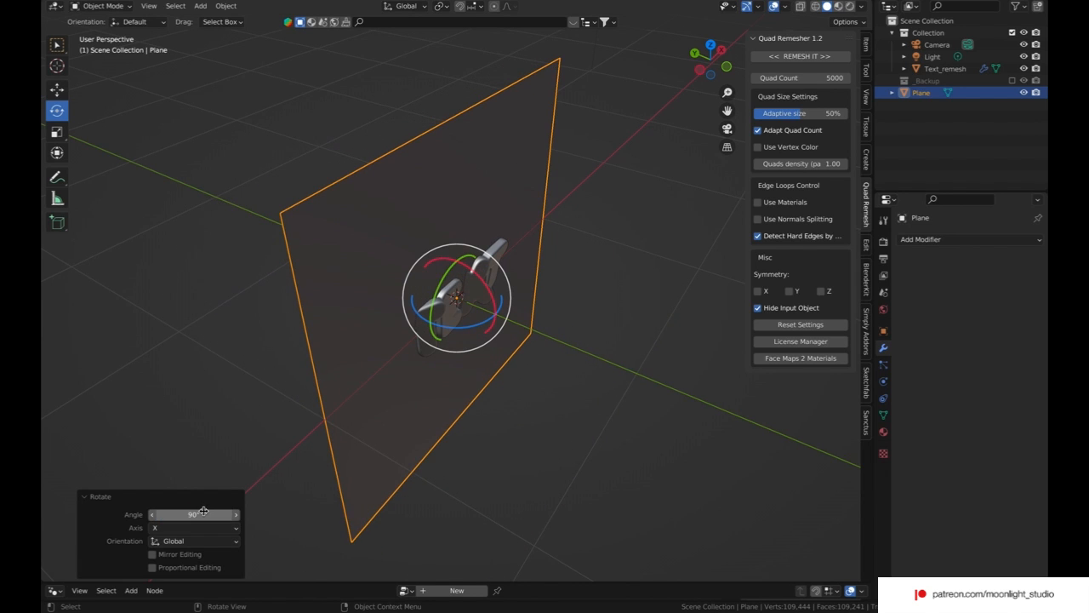
Step: Move the upright plane along the Y axis so it stands just behind the text
middle_click_drag(296, 422, 348, 380)
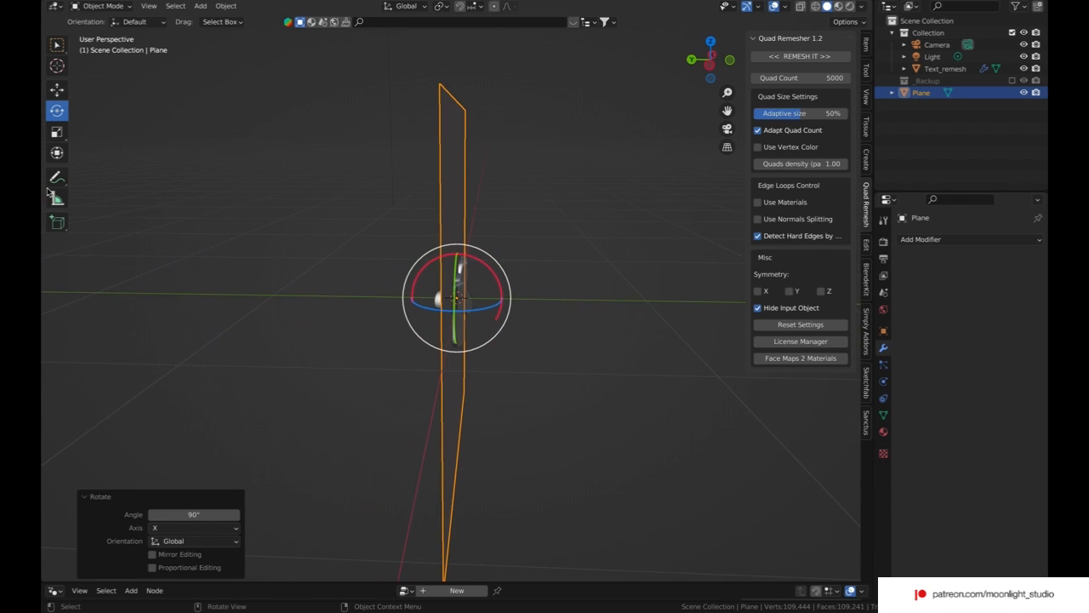
left_click(57, 89)
left_click_drag(412, 297, 357, 296)
left_click(542, 285)
middle_click_drag(542, 285, 591, 297)
left_click(496, 231)
left_click(591, 293)
left_click(492, 276)
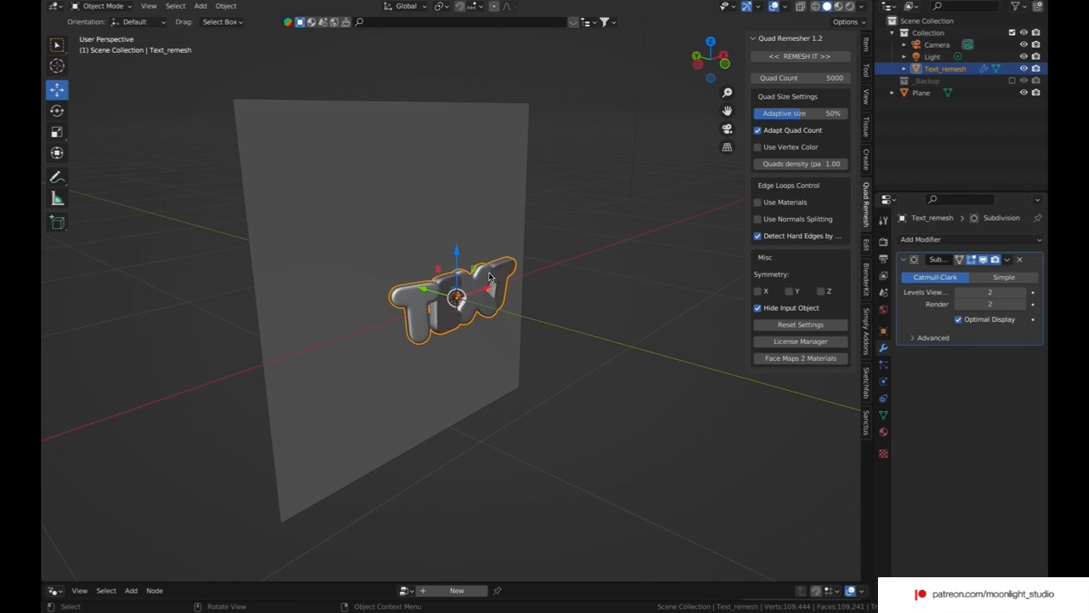
Step: Try moving the plane along the Y axis into the text and undo the move
left_click(447, 252)
key("g")
key("y")
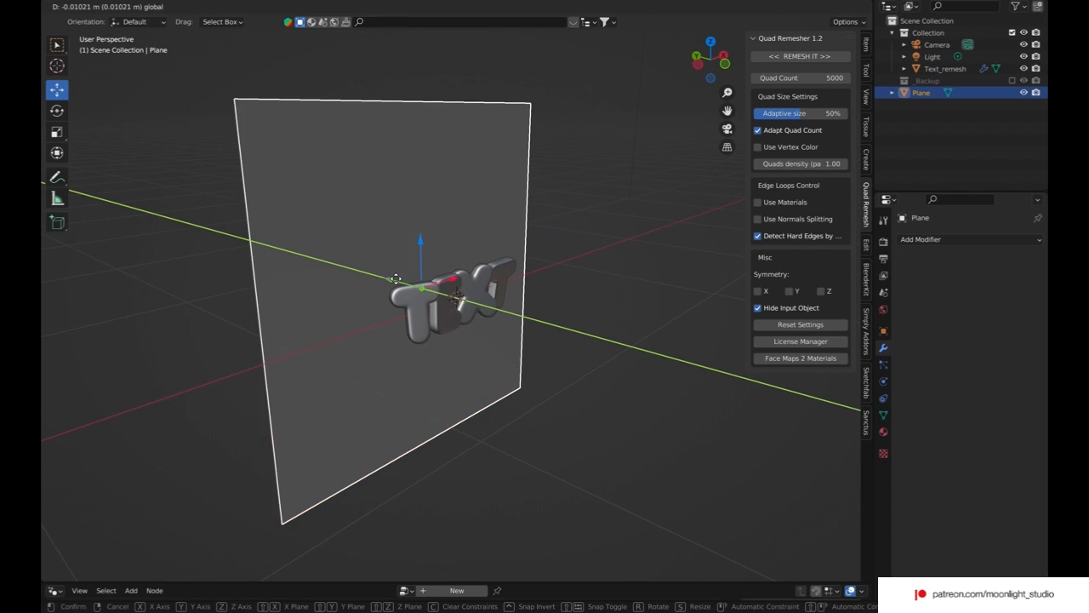
left_click(417, 290)
key("ctrl+z")
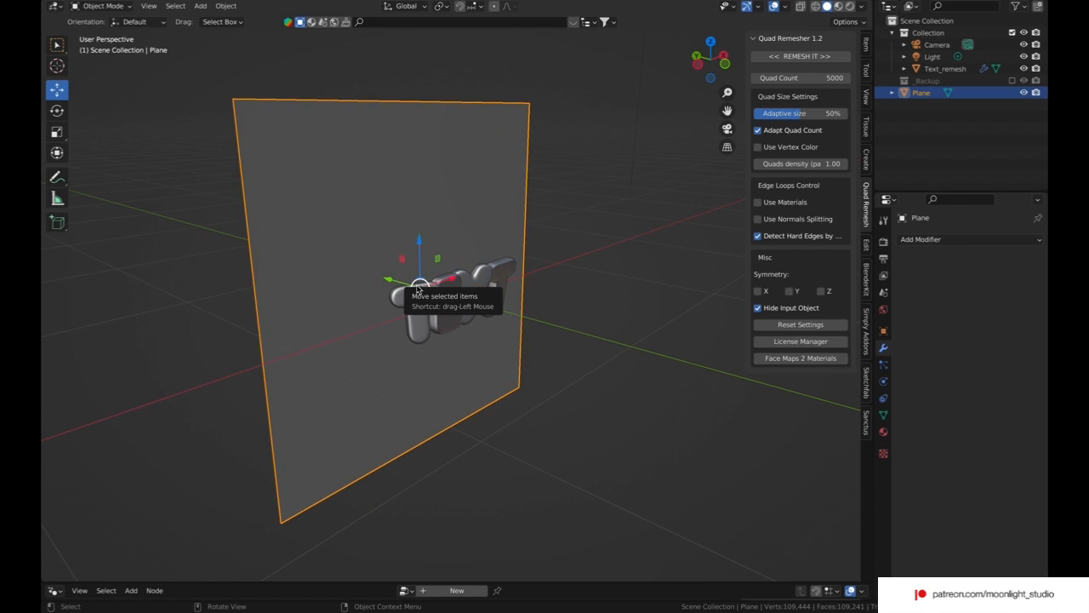
Step: Try moving the text about 0.29 m along the Y axis into the plane and undo the move
left_click(436, 313)
key("g")
key("y")
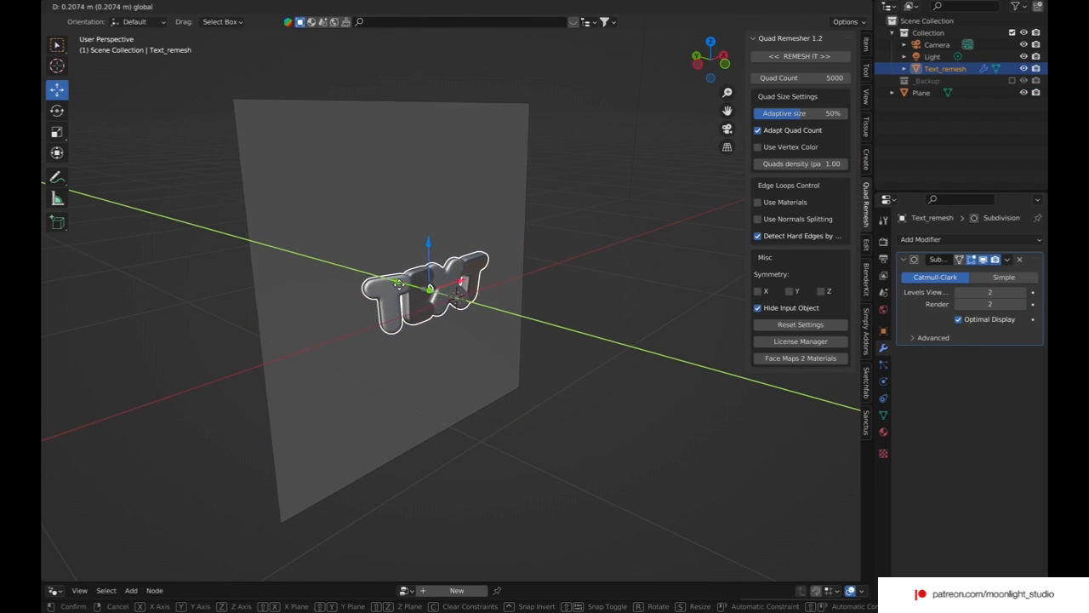
left_click(390, 283)
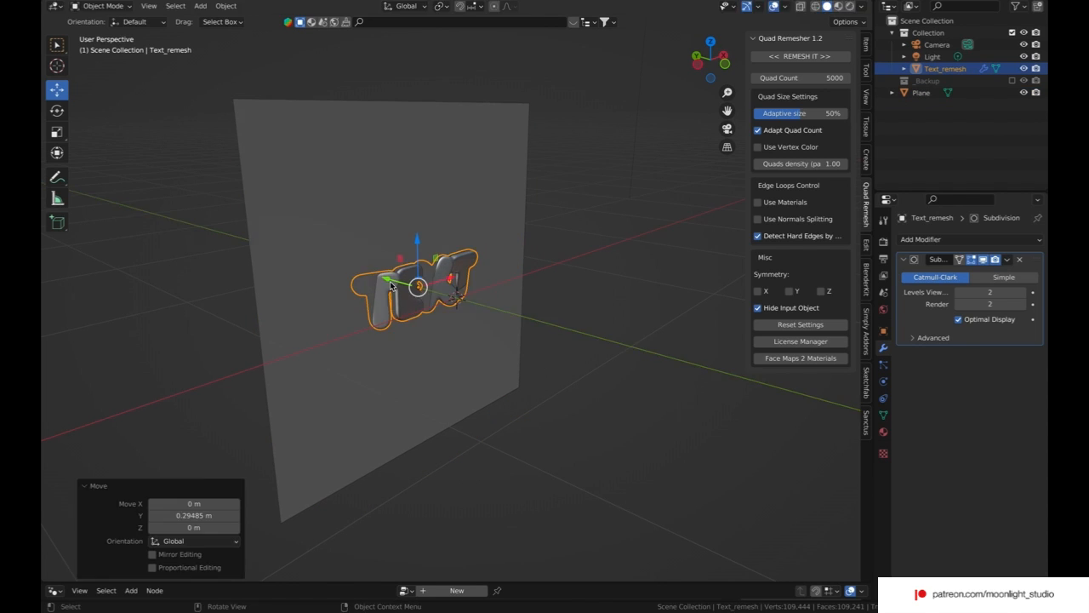
key("ctrl+z")
left_click(539, 242)
middle_click_drag(539, 242, 490, 405)
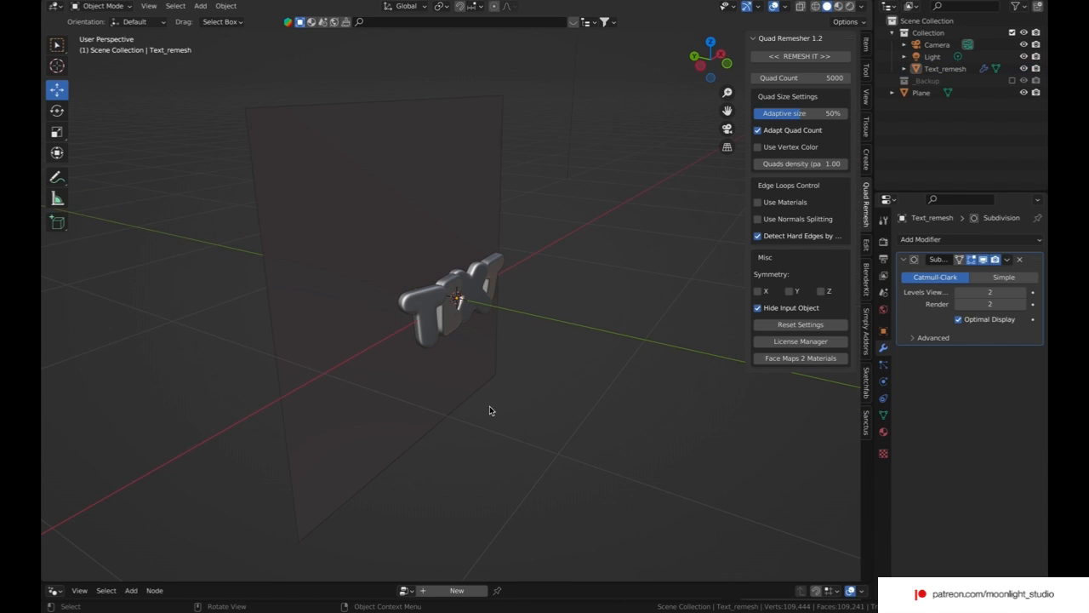
Step: Rename the plane as Cloth and add a Cloth physics modifier to it
left_click(372, 288)
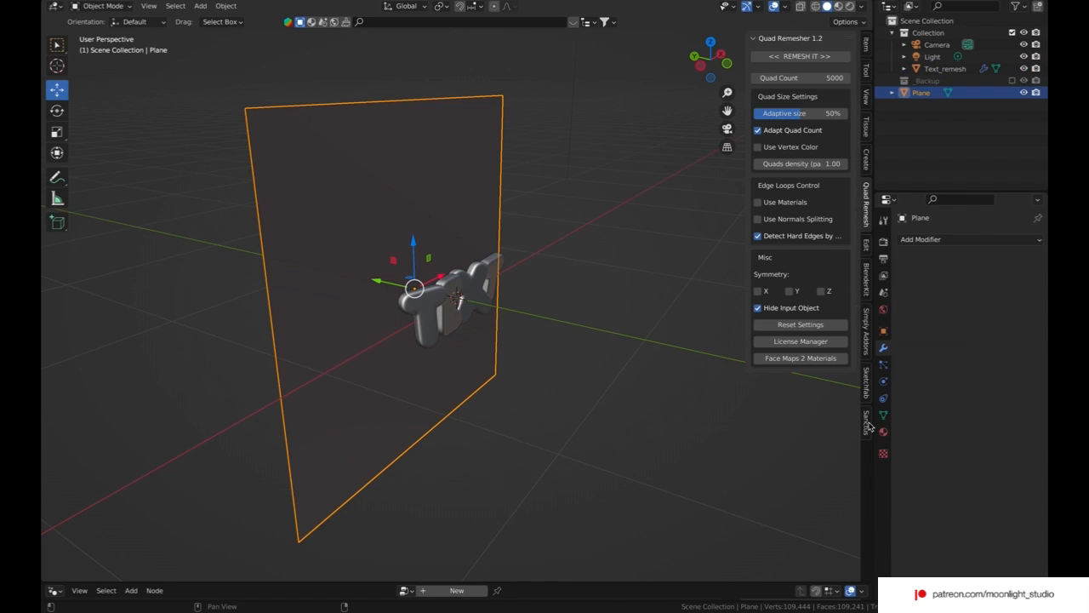
double_click(924, 93)
type("C")
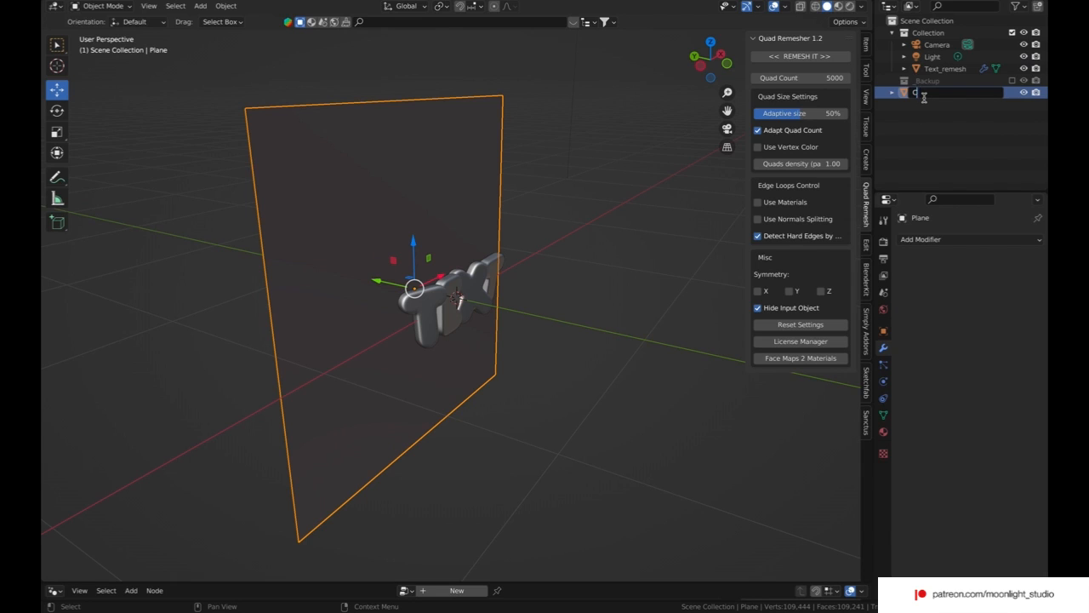
type("loth")
key("Return")
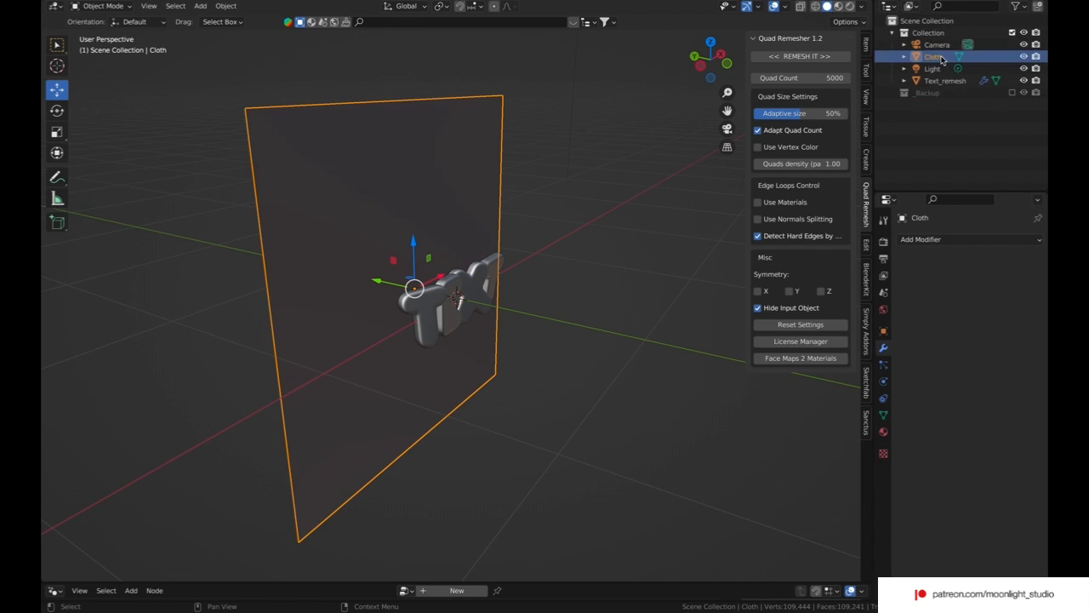
left_click(938, 241)
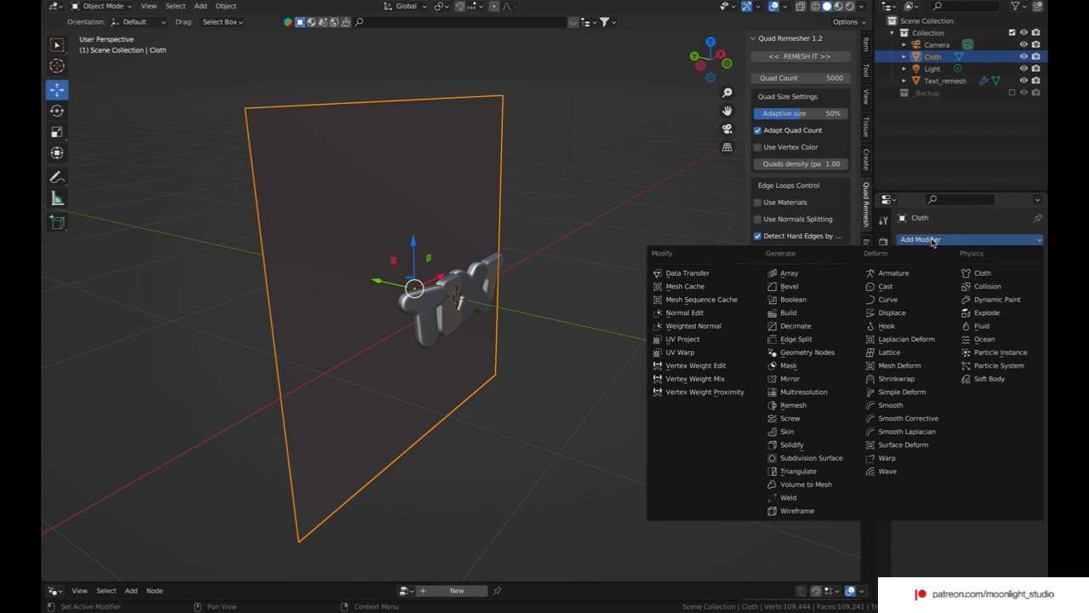
left_click(983, 273)
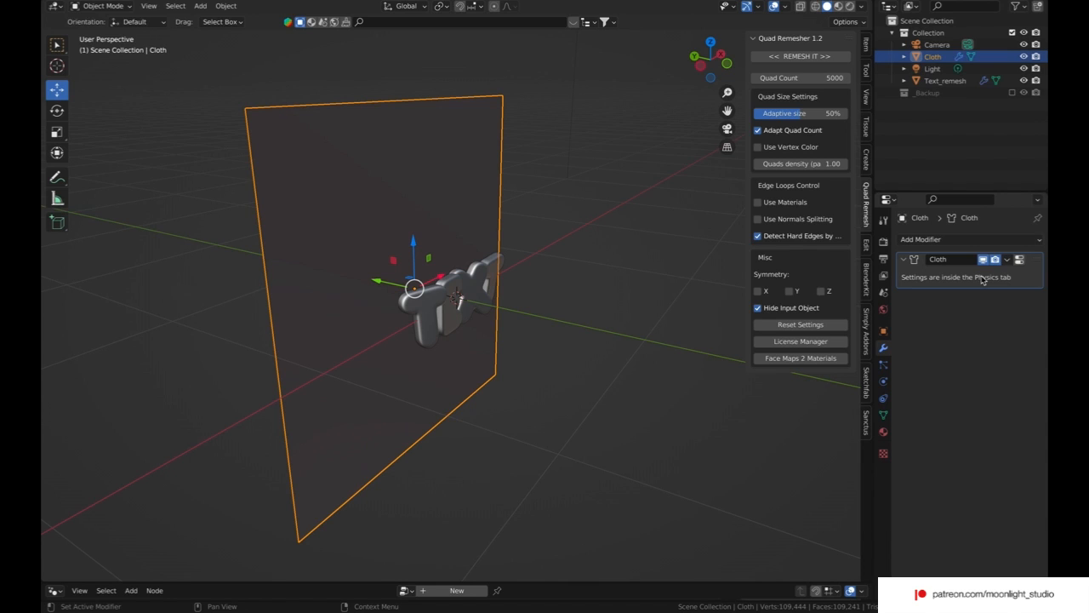
Step: Add Collision physics to the Text_remesh object
left_click(940, 80)
left_click(883, 397)
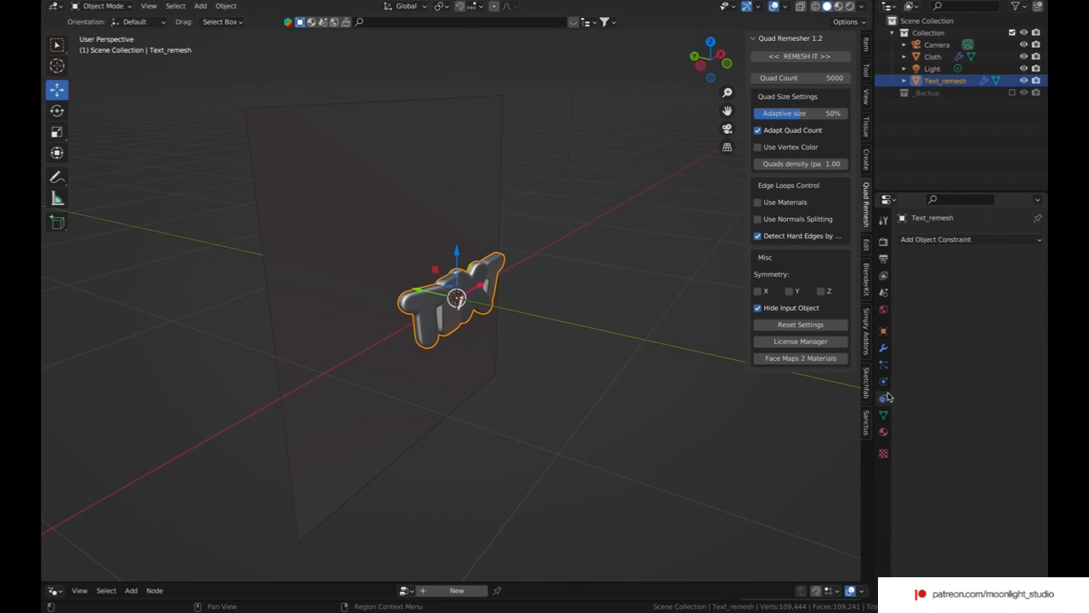
left_click(883, 414)
left_click(883, 381)
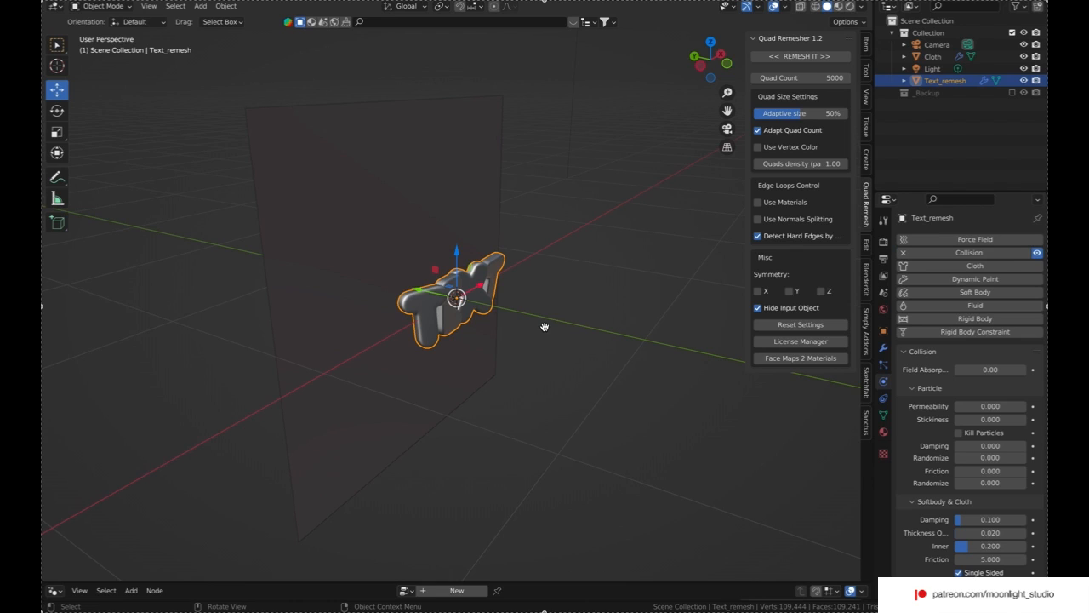
key("super+shift+5")
key("Escape")
left_click(483, 468)
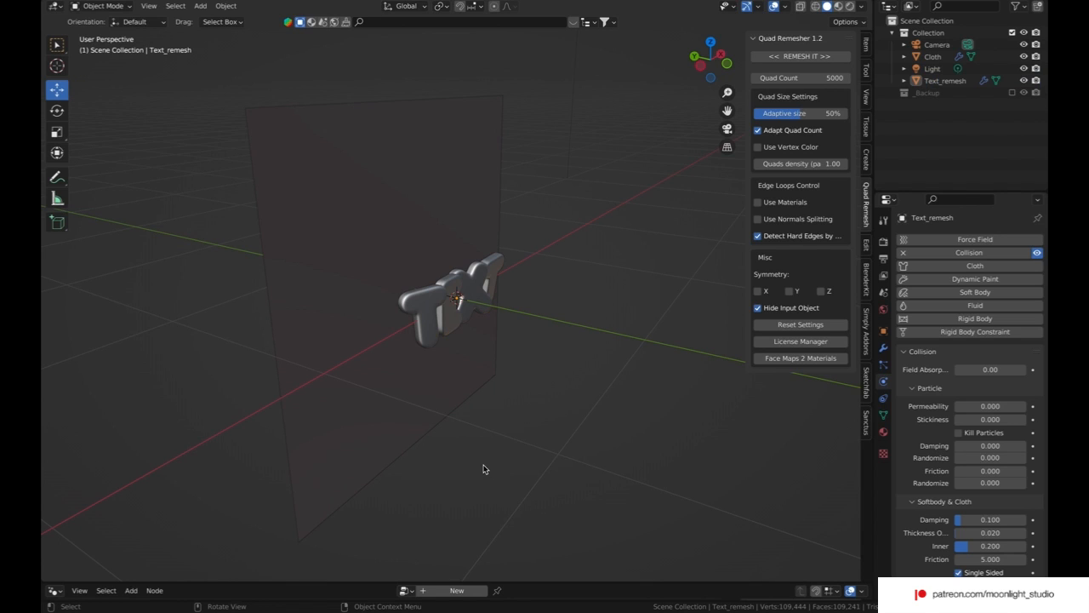
Step: Turn the node editor area below the viewport into a Timeline and enlarge it
left_click(53, 590)
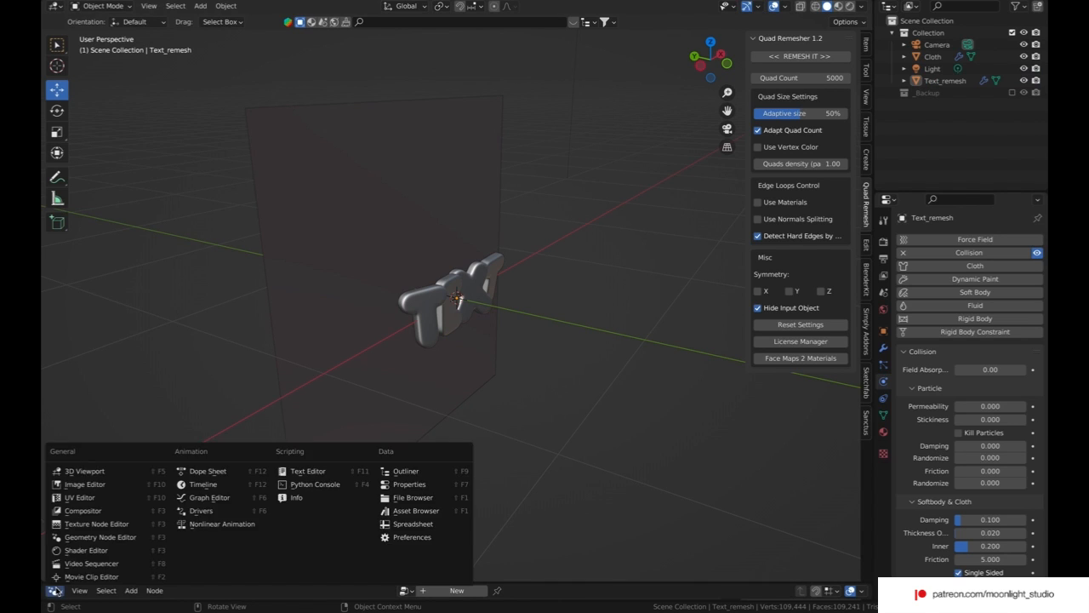
left_click(54, 591)
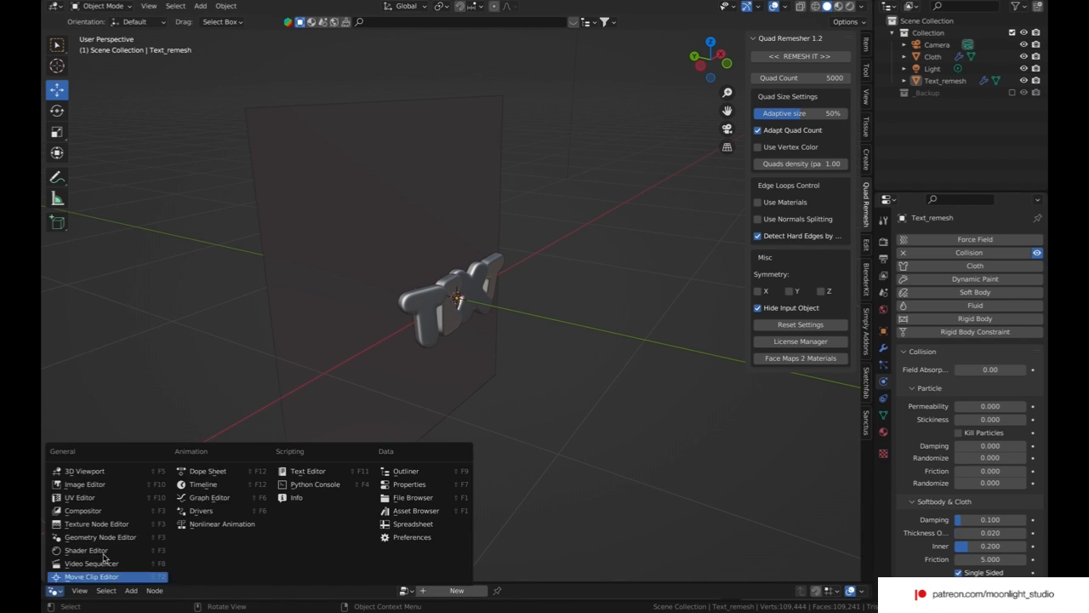
left_click(194, 490)
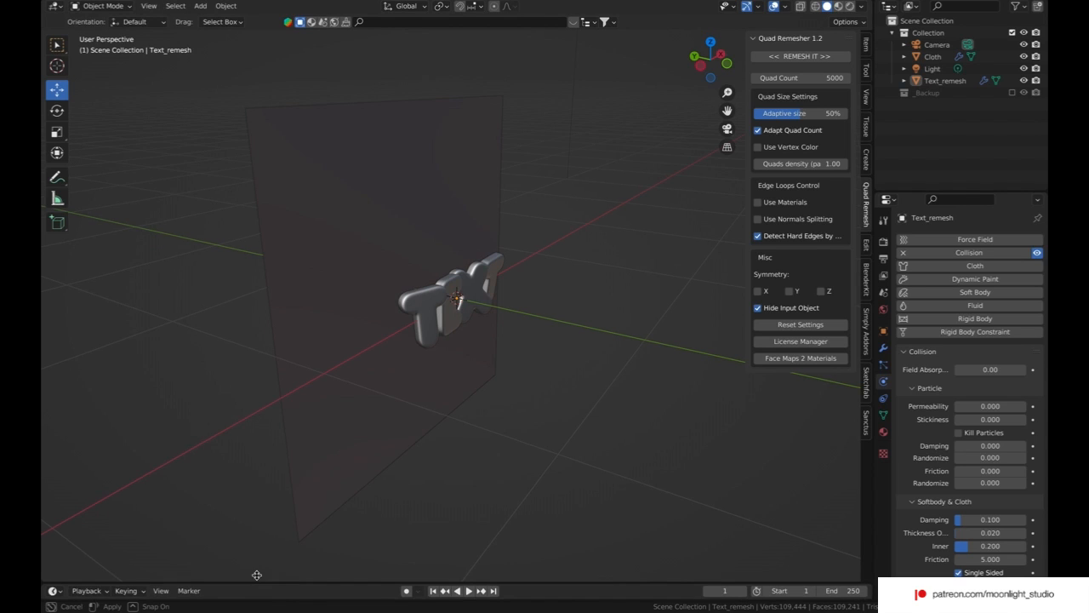
left_click_drag(257, 582, 258, 494)
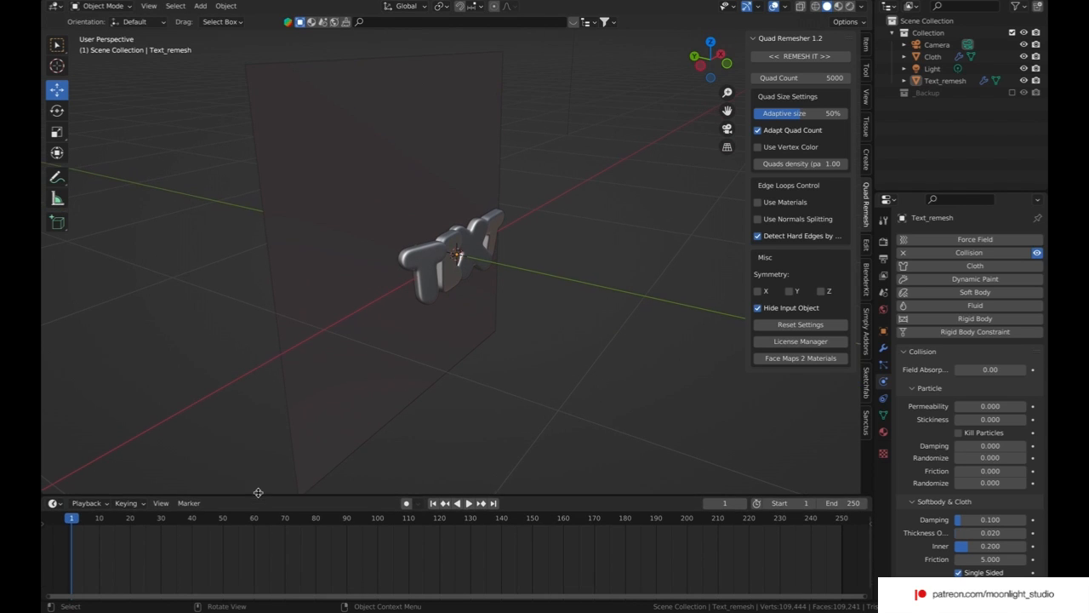
Step: Play the cloth simulation briefly and return to the first frame
left_click(467, 504)
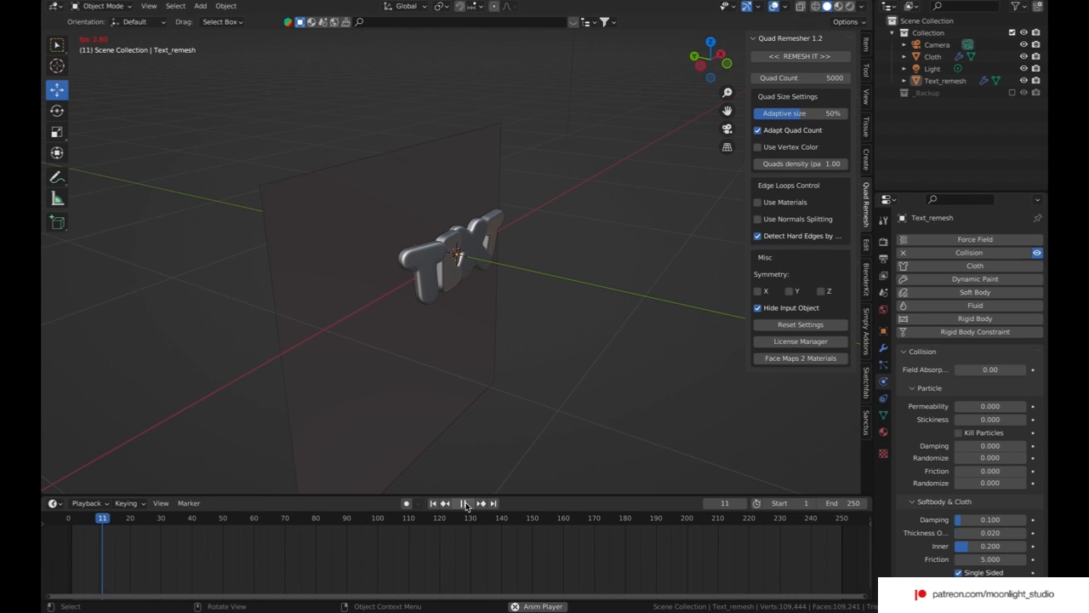
left_click(465, 504)
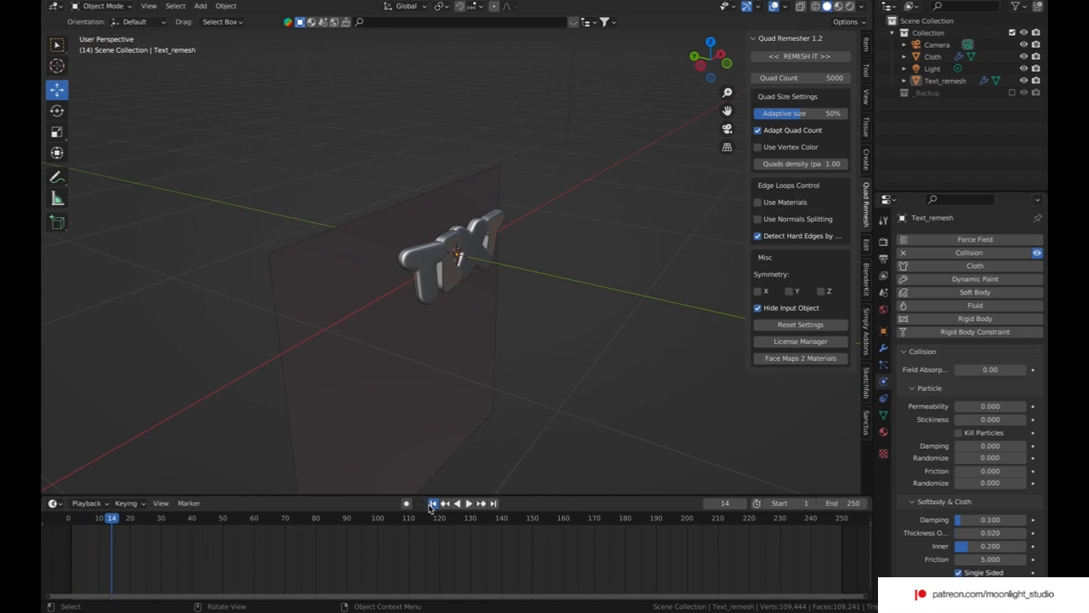
left_click(430, 507)
Step: Set the Cloth object's simulation quality steps to 15
left_click(436, 353)
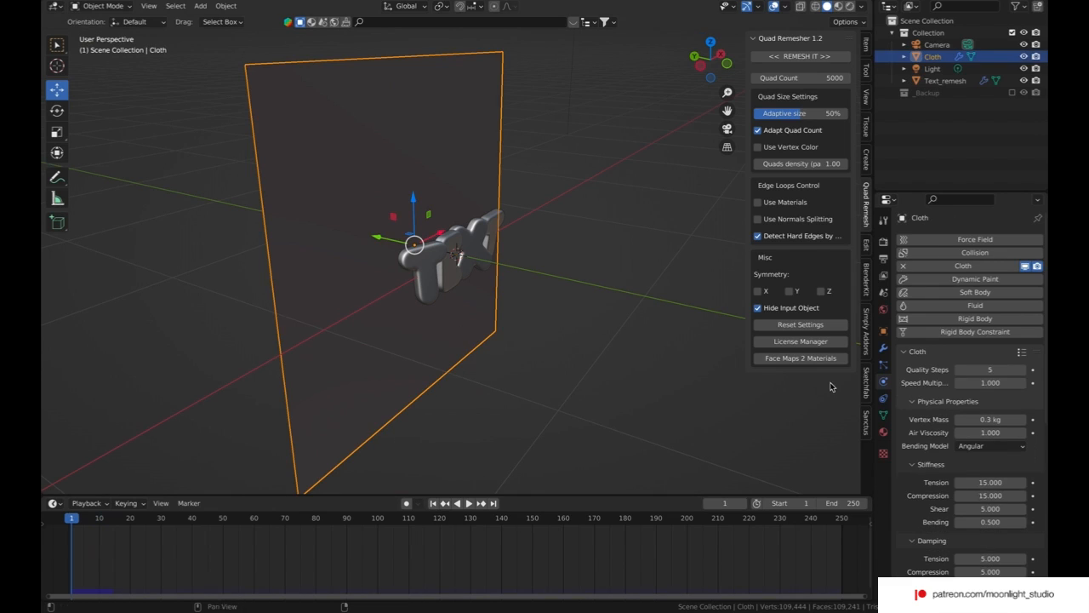
left_click(991, 371)
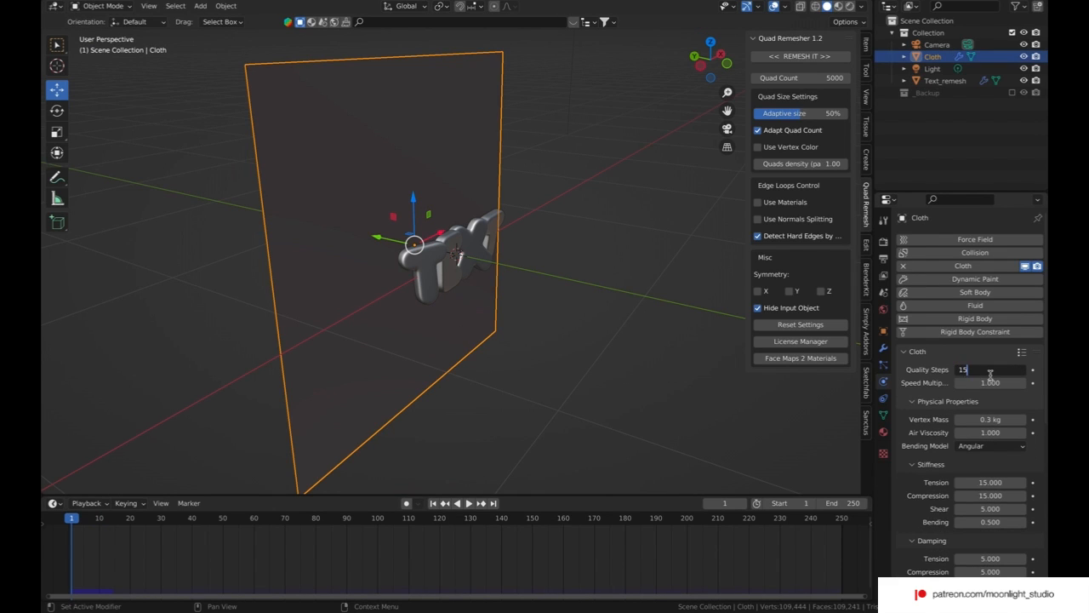
type("15")
key("Return")
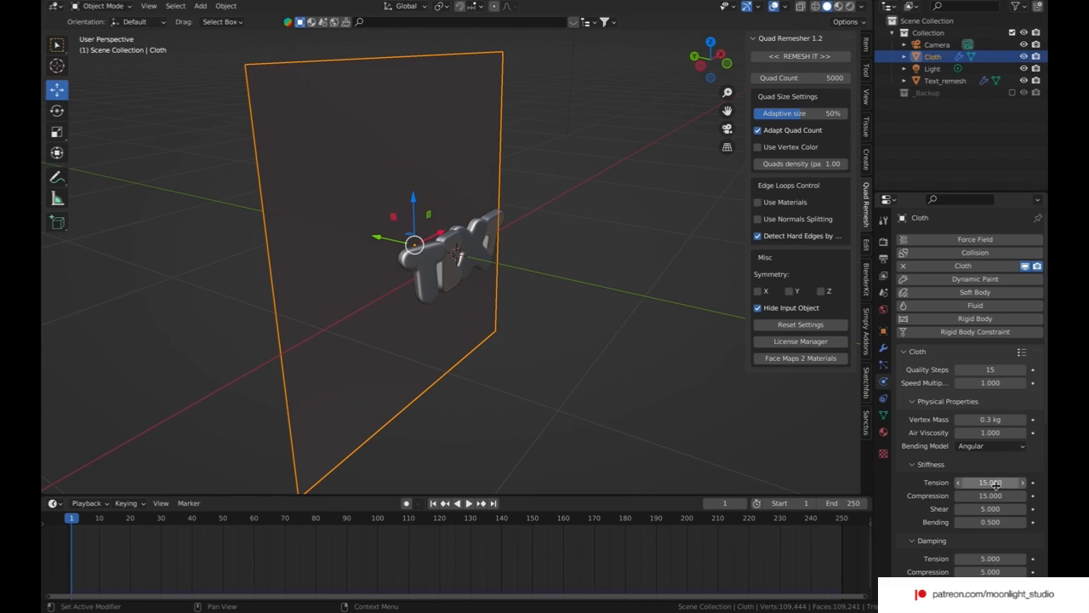
Step: Set the cloth's stiffness to 1.5 for tension, compression and shear, and to 0.1 for bending
left_click_drag(997, 484, 997, 509)
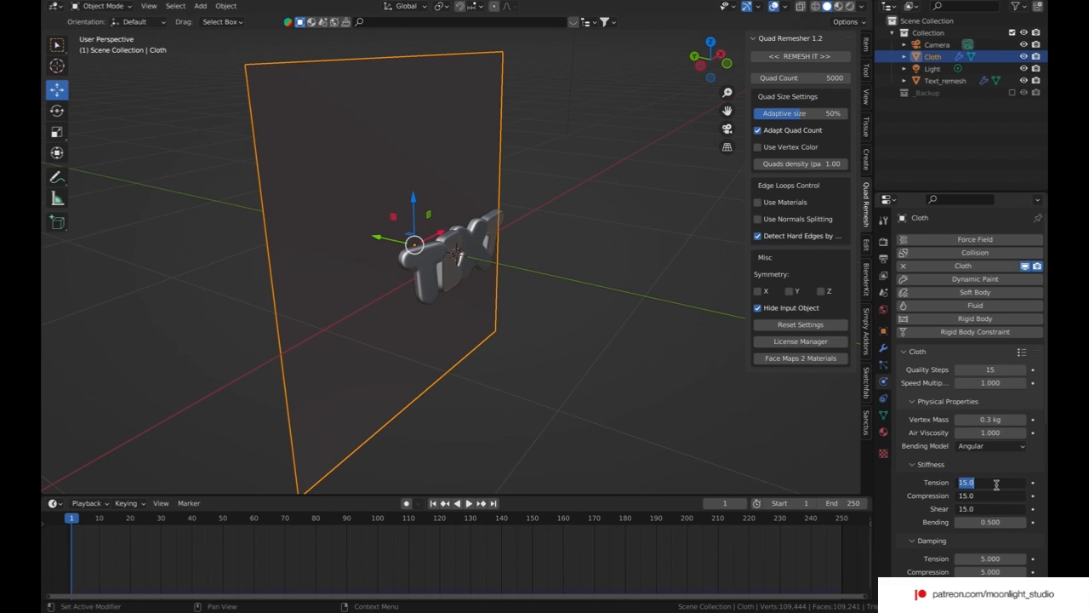
type("1.5")
key("Return")
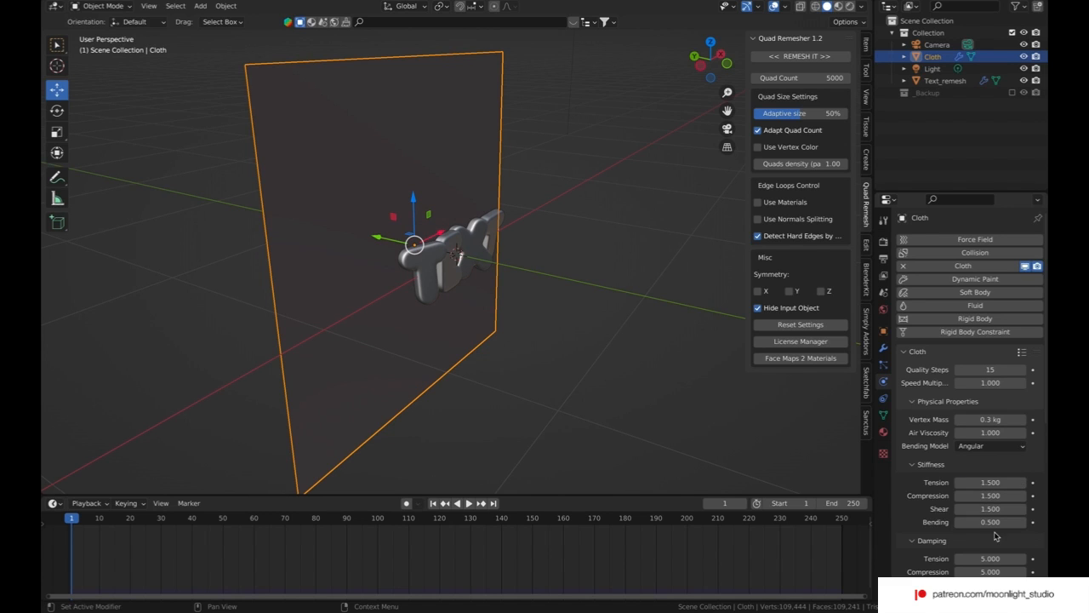
left_click(994, 523)
type("0.1")
key("Return")
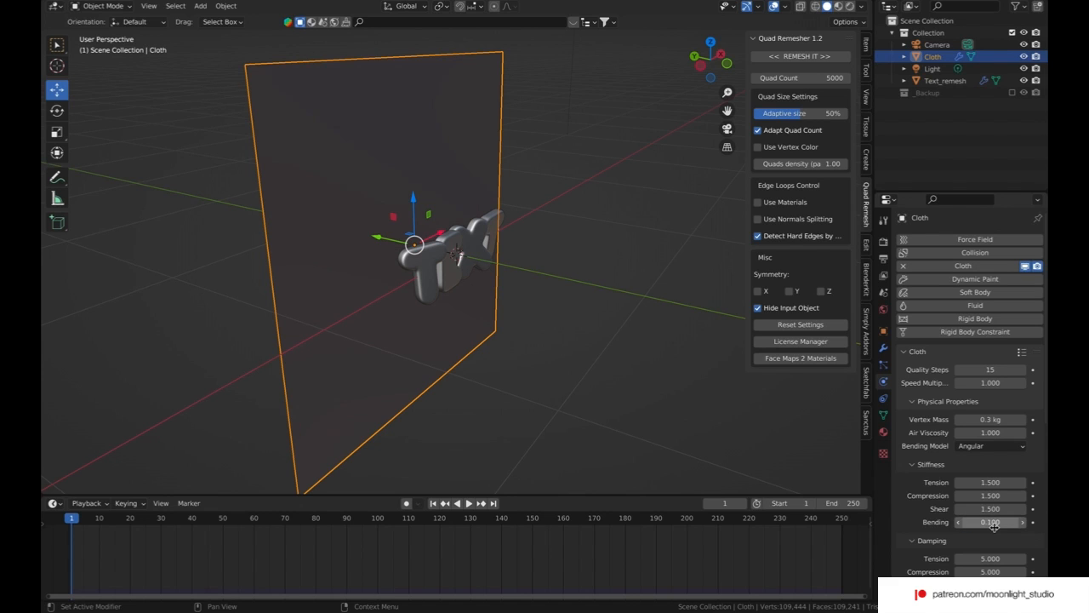
Step: Set the cloth's tension, compression and shear damping to 1
scroll(966, 543, "down", 3)
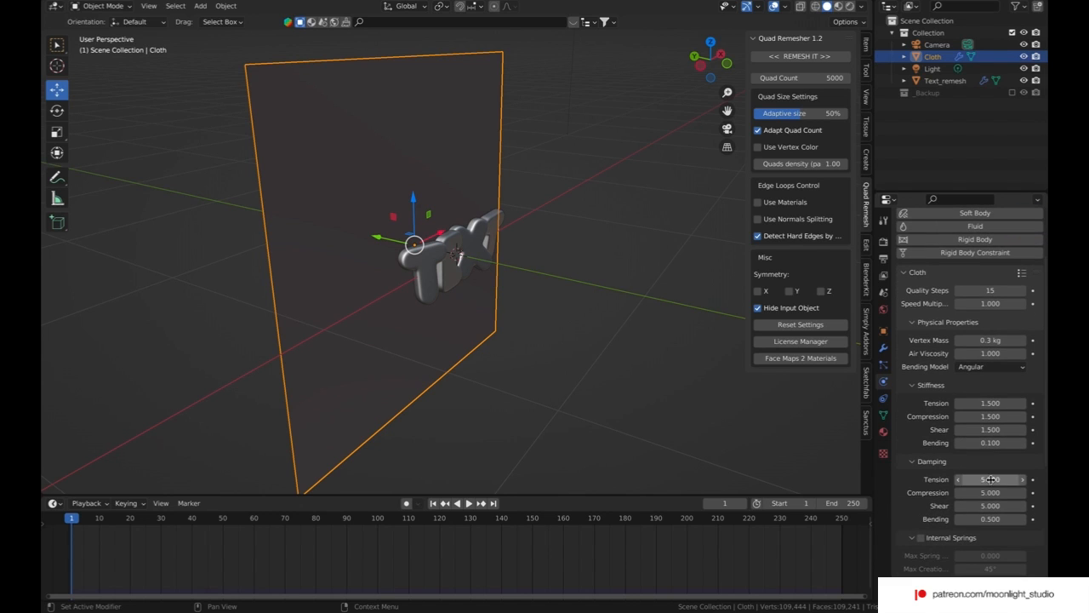
left_click_drag(990, 479, 990, 507)
type("1")
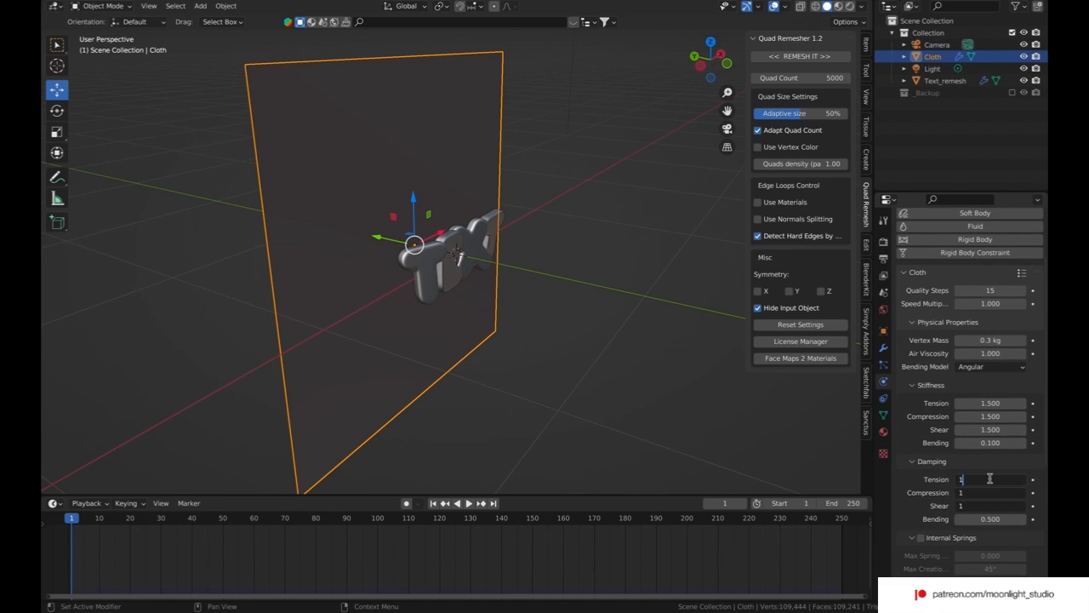
key("Return")
Step: Expand the cloth's shape and collision settings and set the collision quality to 5
scroll(965, 447, "down", 2)
scroll(964, 446, "down", 6)
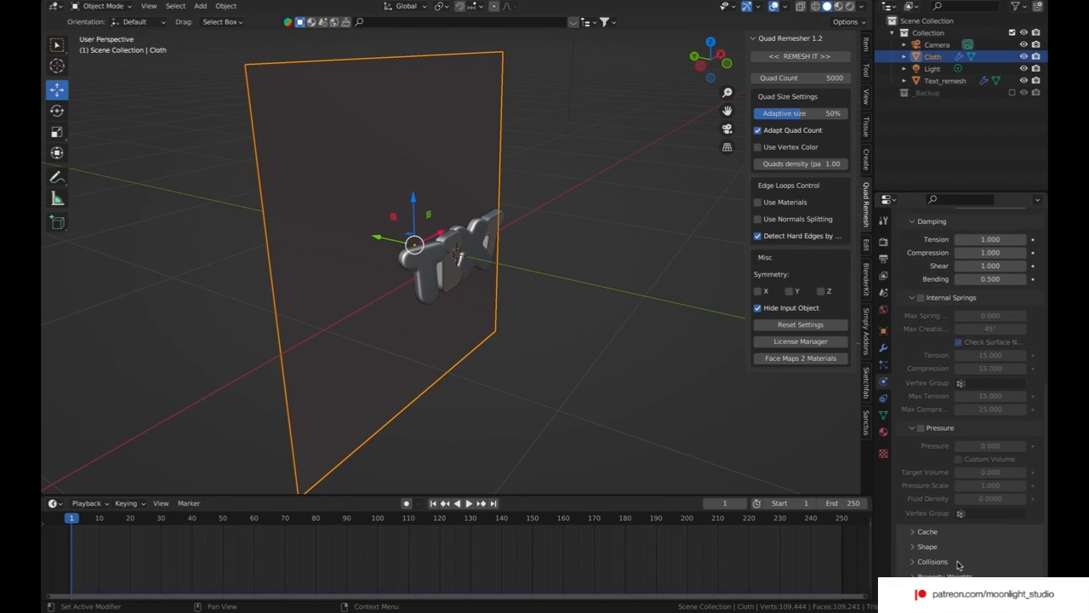
left_click(927, 546)
scroll(926, 550, "down", 3)
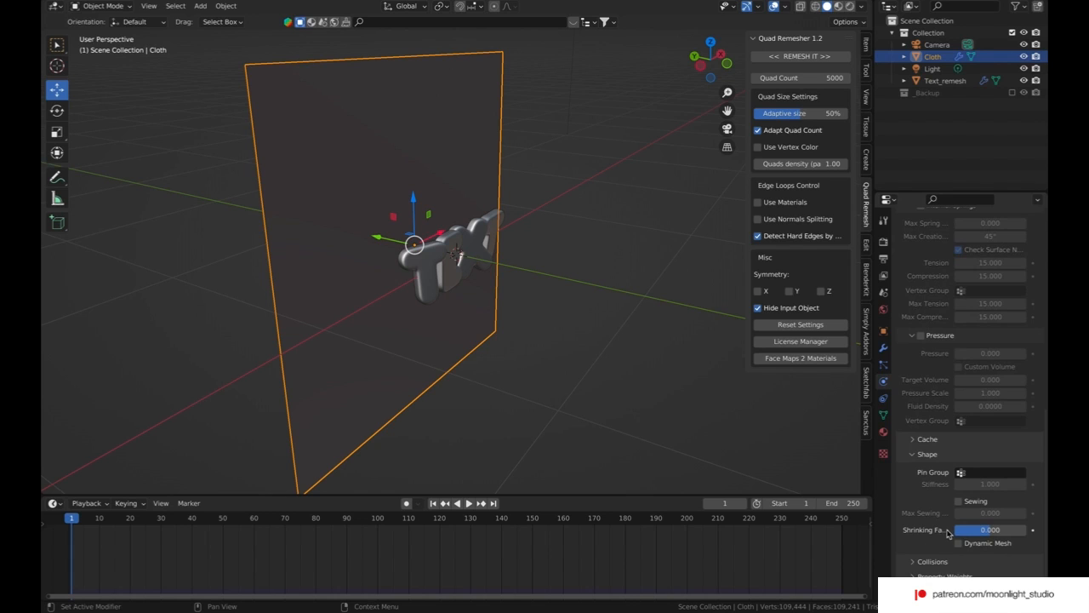
left_click(921, 562)
scroll(962, 494, "down", 5)
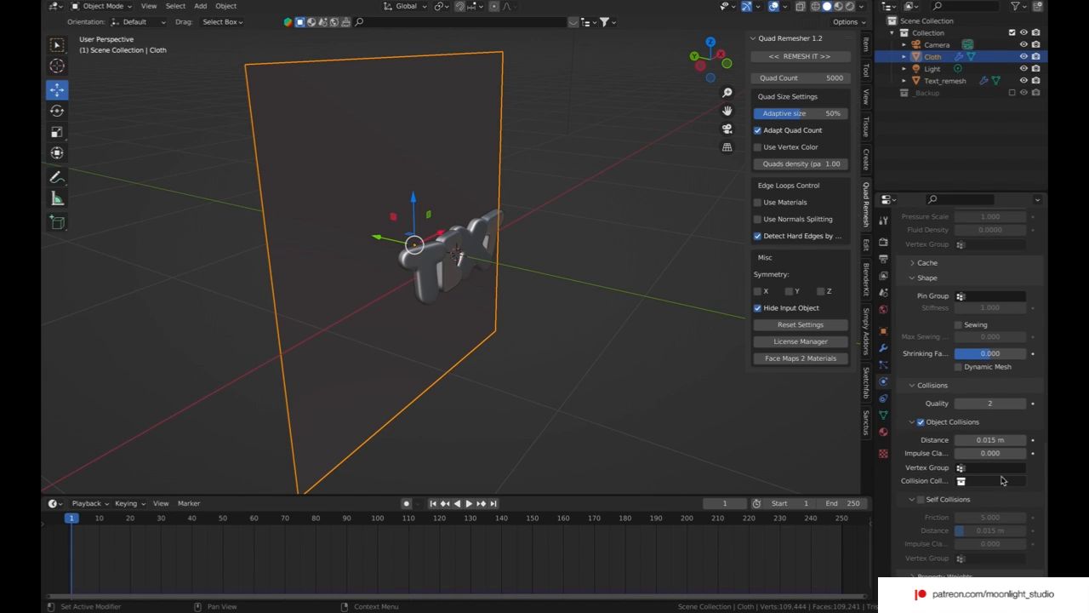
left_click(983, 402)
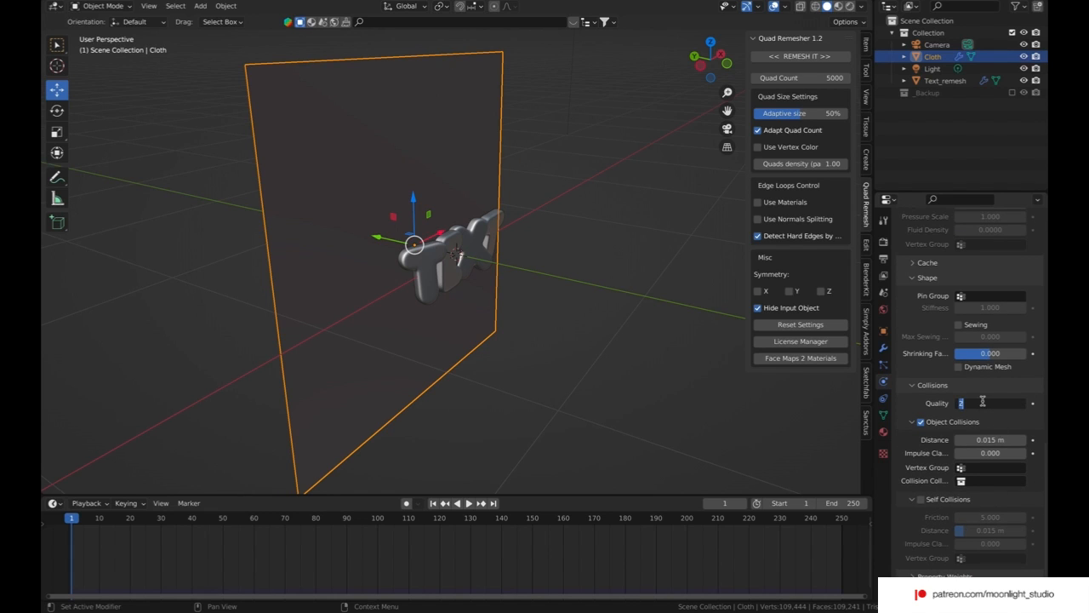
type("5")
key("Return")
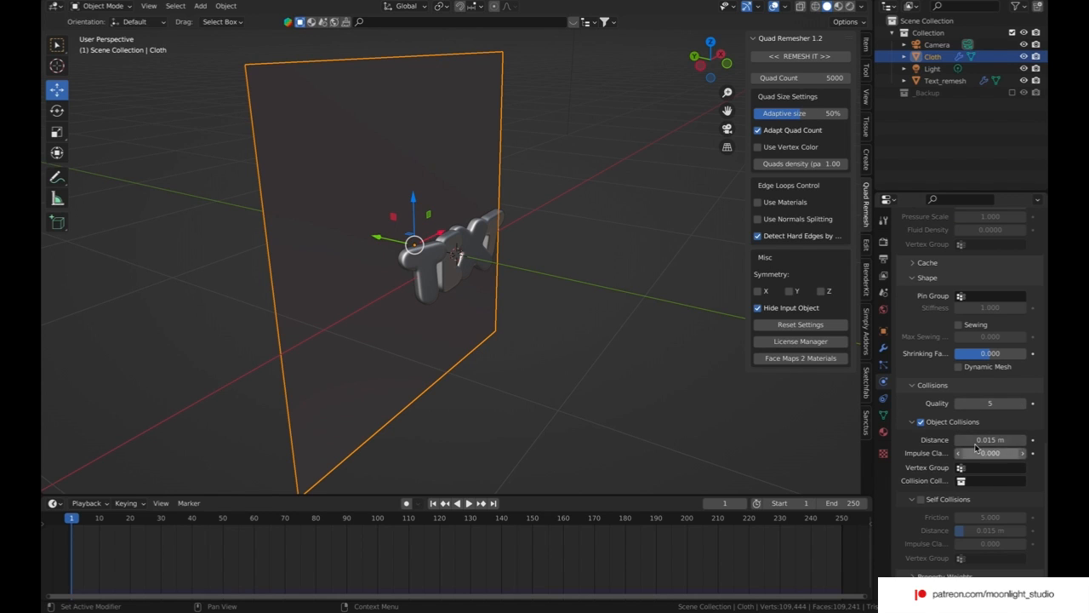
Step: Enable the cloth's self collisions with a distance of 0.003 m and lower its gravity field weight
left_click(921, 498)
left_click(985, 530)
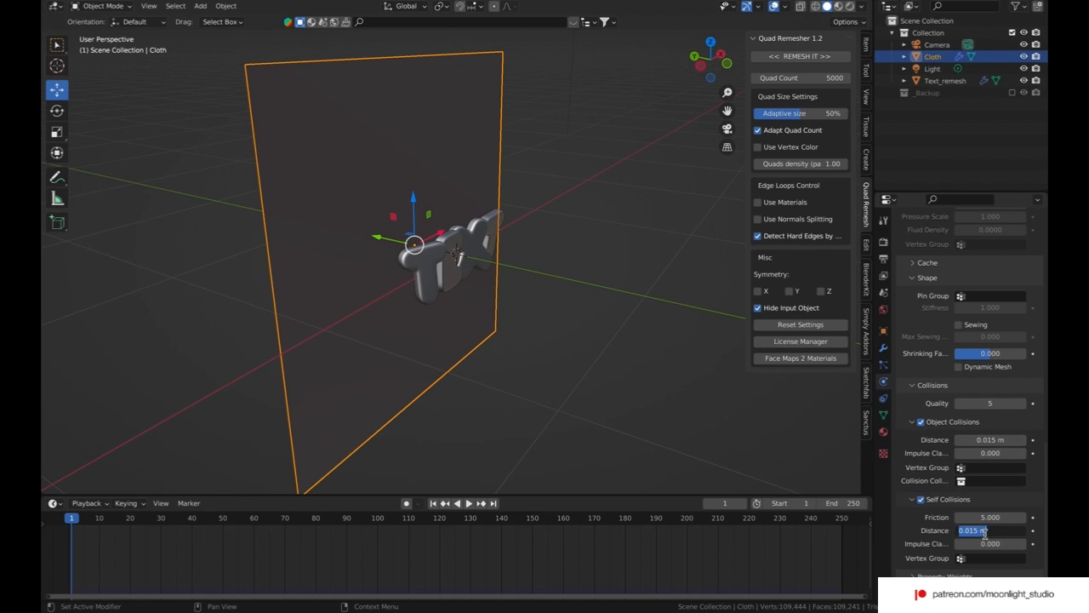
type("0.003")
key("Return")
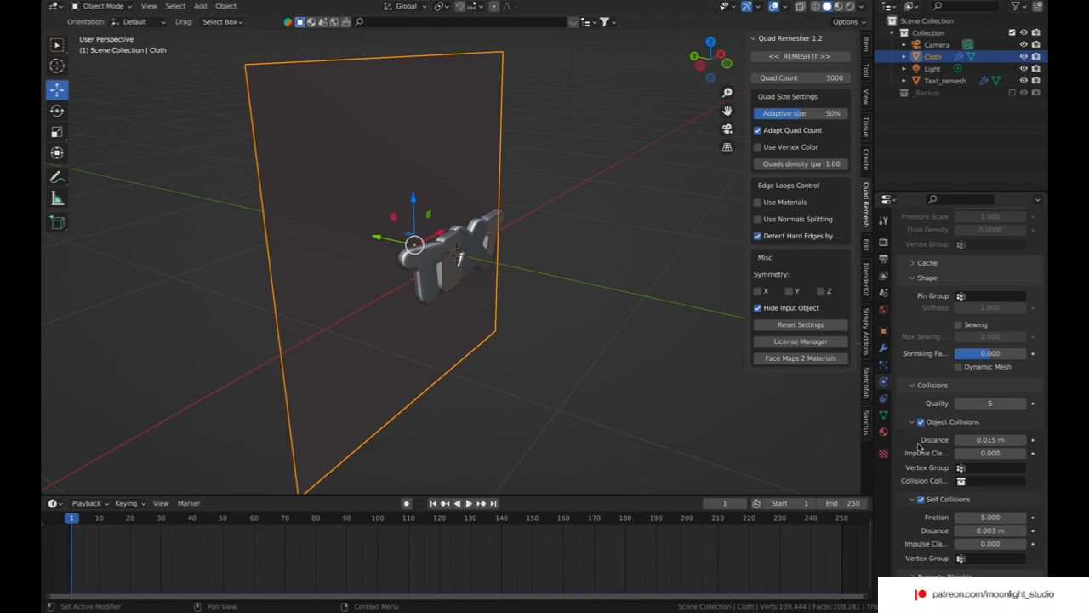
scroll(1029, 405, "down", 5)
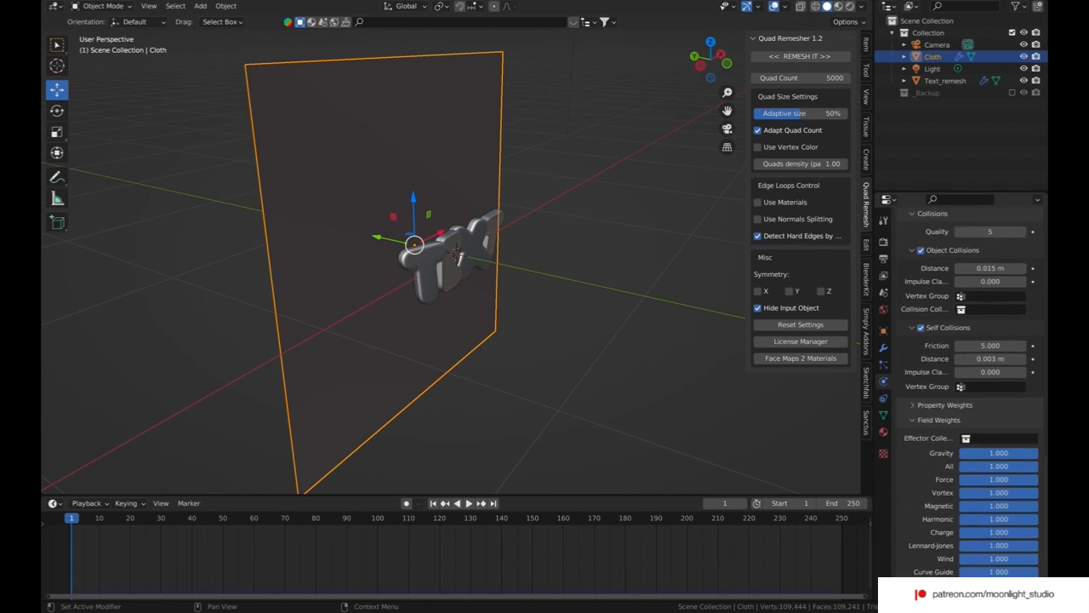
left_click_drag(1028, 405, 960, 405)
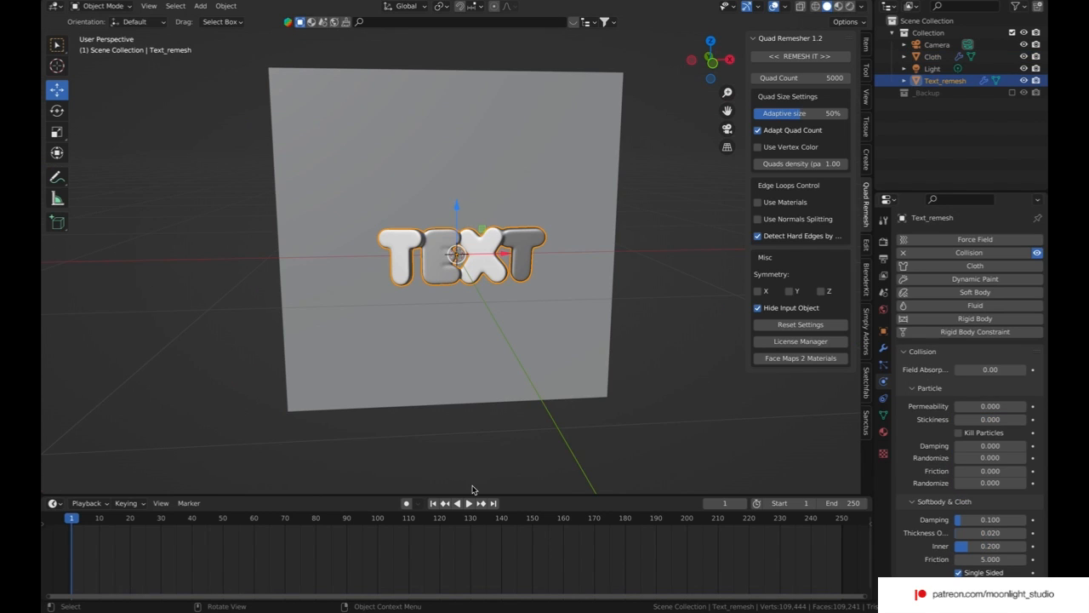
Step: Scale the text object by a factor of 0.5 on the X, Y and Z axes
key("s")
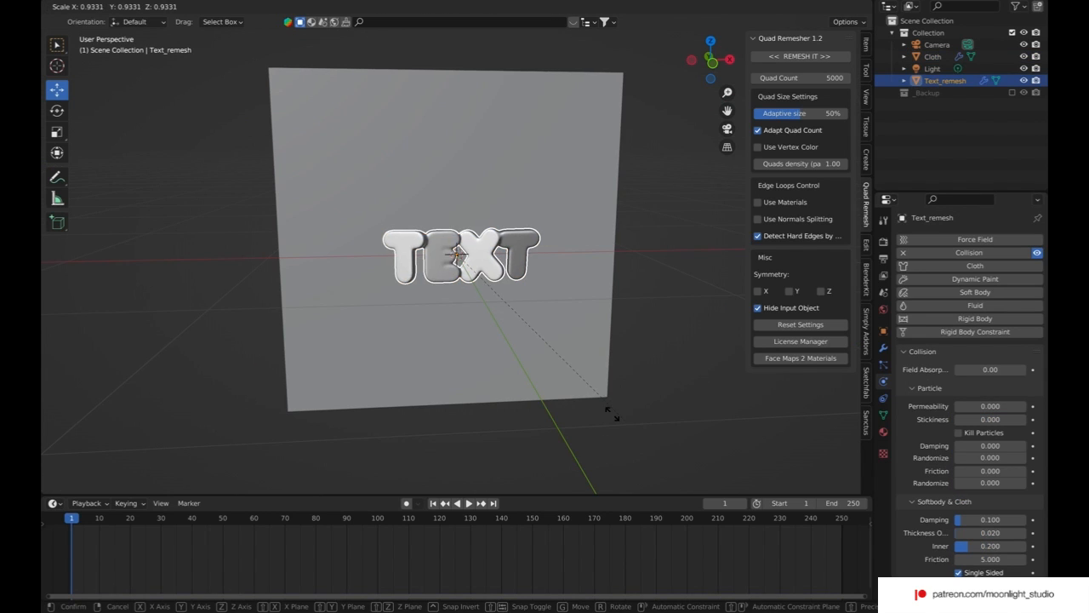
left_click(584, 401)
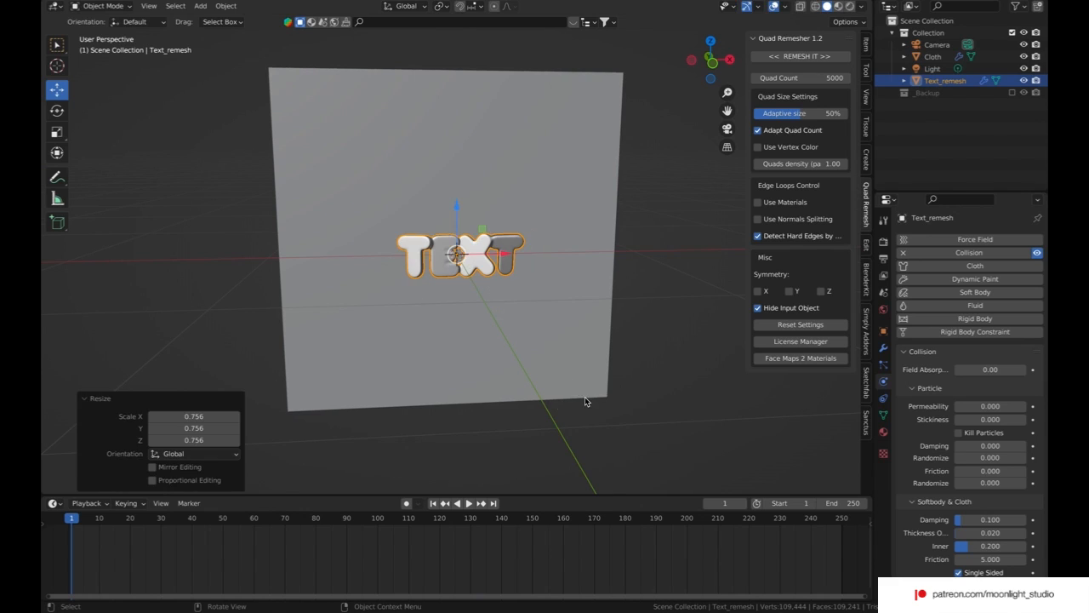
left_click(213, 415)
left_click(216, 414)
type("0.5")
key("Tab")
type("0.")
type("5")
key("Tab")
type("0.5")
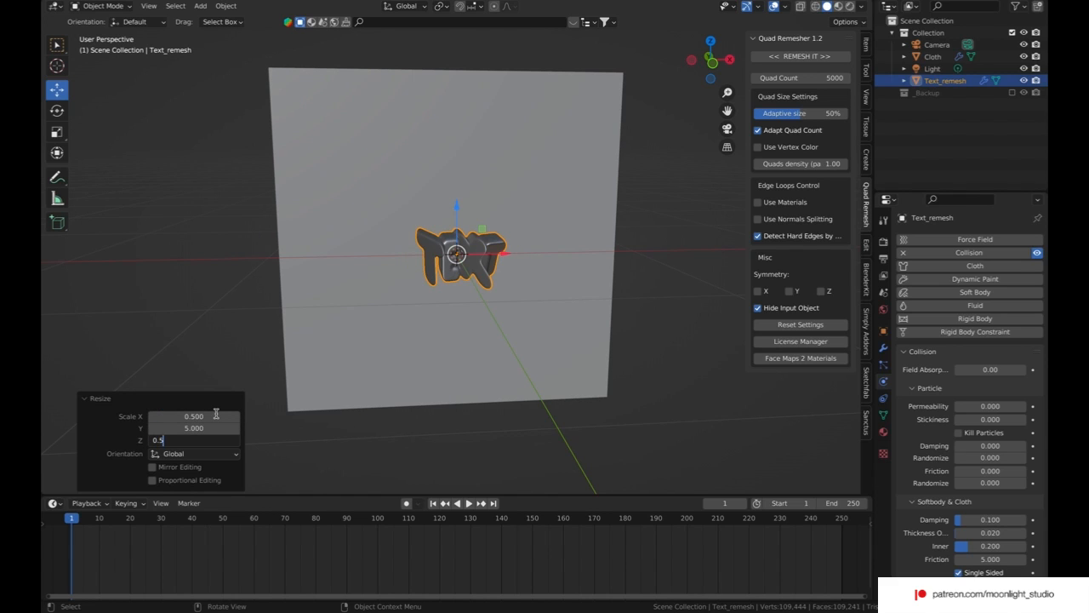
key("Return")
left_click(218, 428)
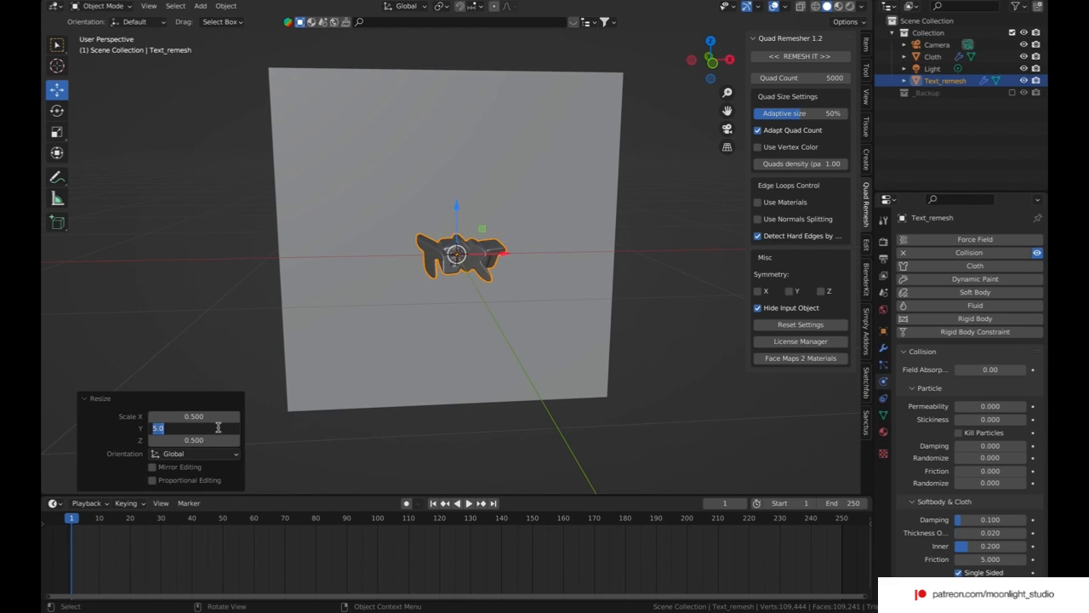
type("0.5")
key("Return")
Step: Apply the scale transform of the text object and deselect it
middle_click_drag(395, 318, 395, 323)
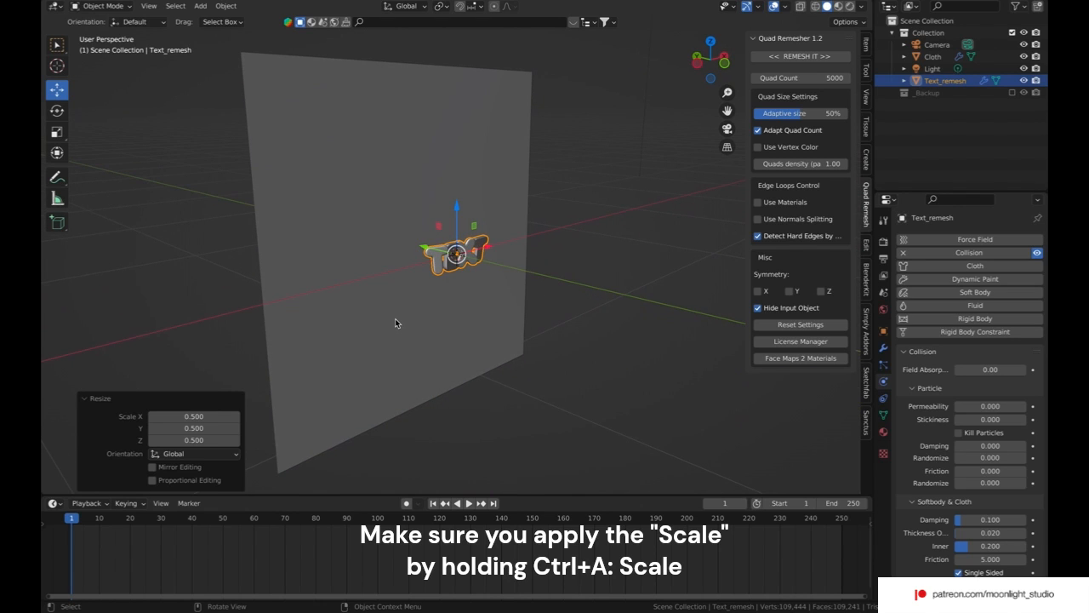
key("ctrl+a")
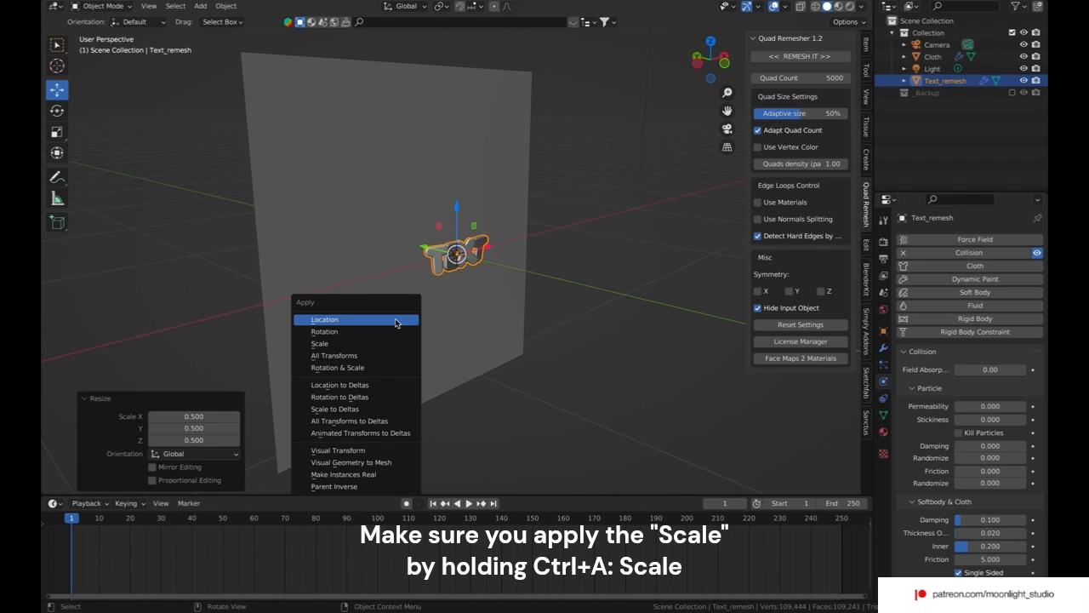
left_click(395, 344)
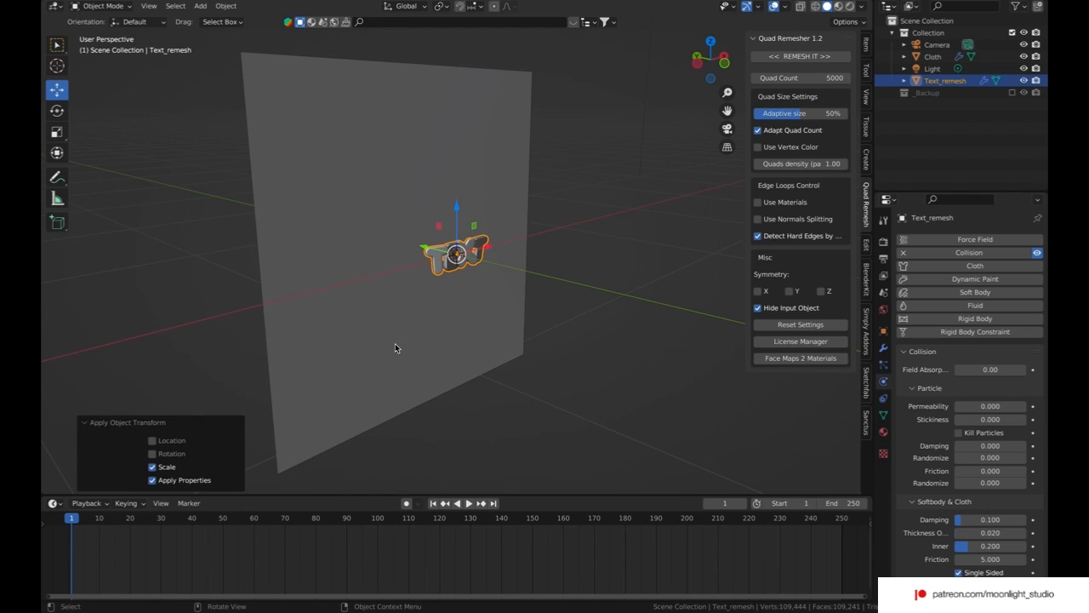
left_click(526, 397)
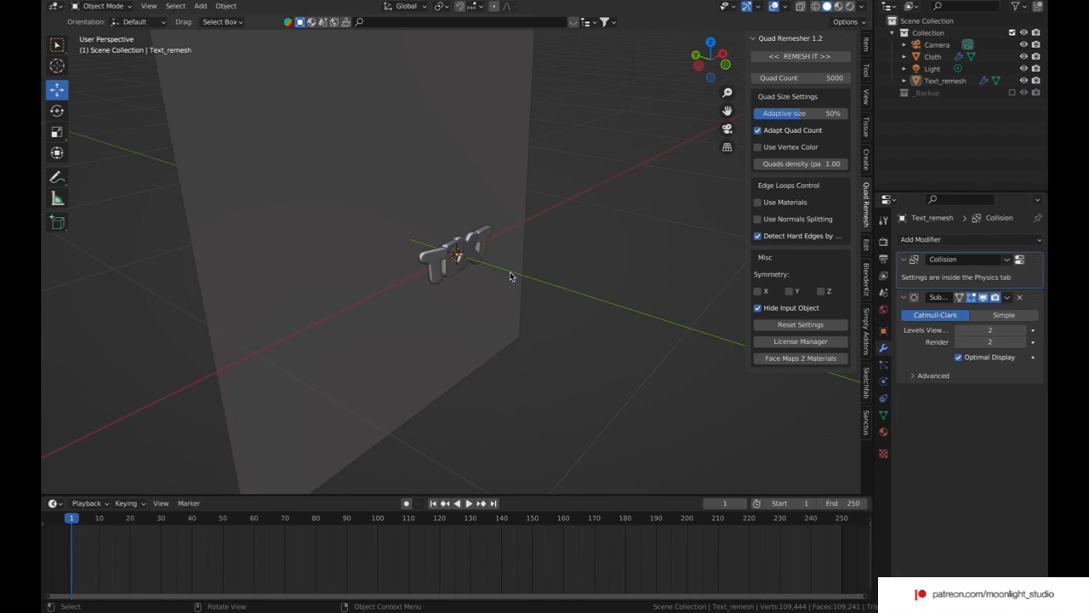
Step: Add a Force type force field at the world origin with a radius of 0.22 m
left_click(481, 257)
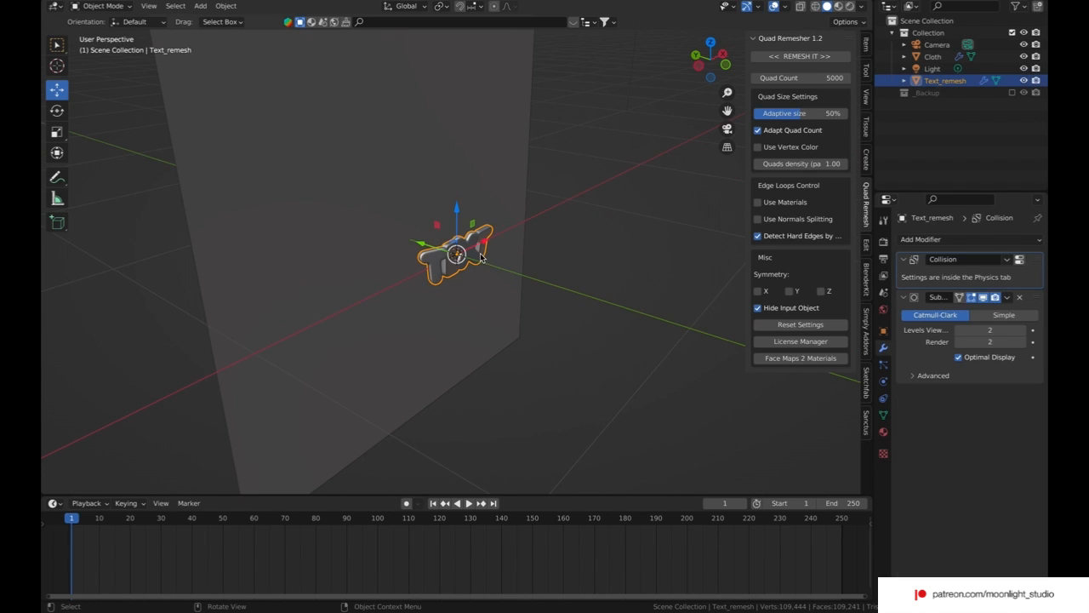
left_click(200, 6)
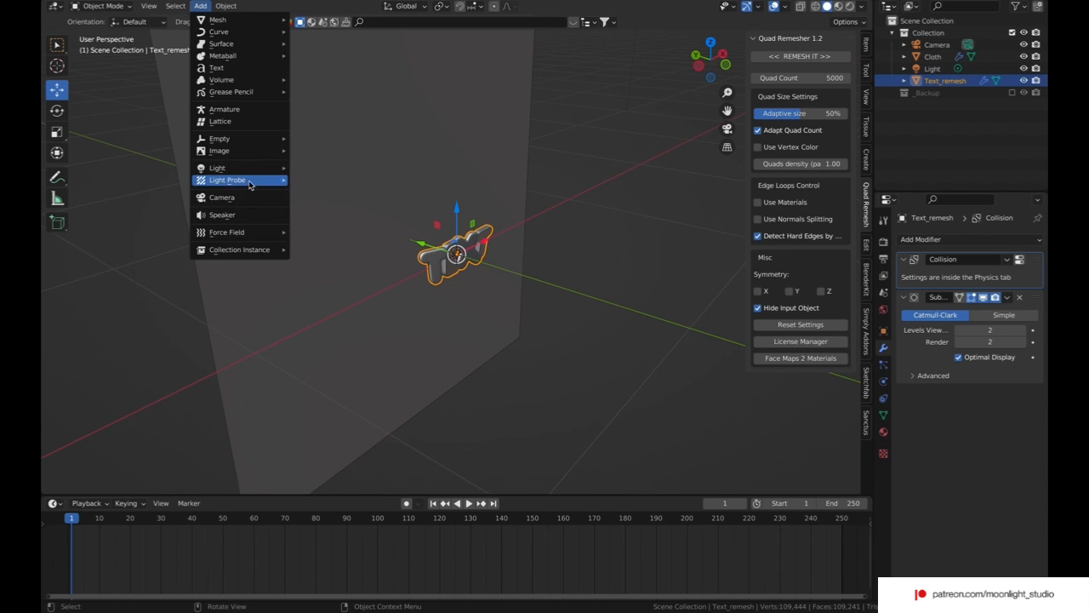
left_click(297, 233)
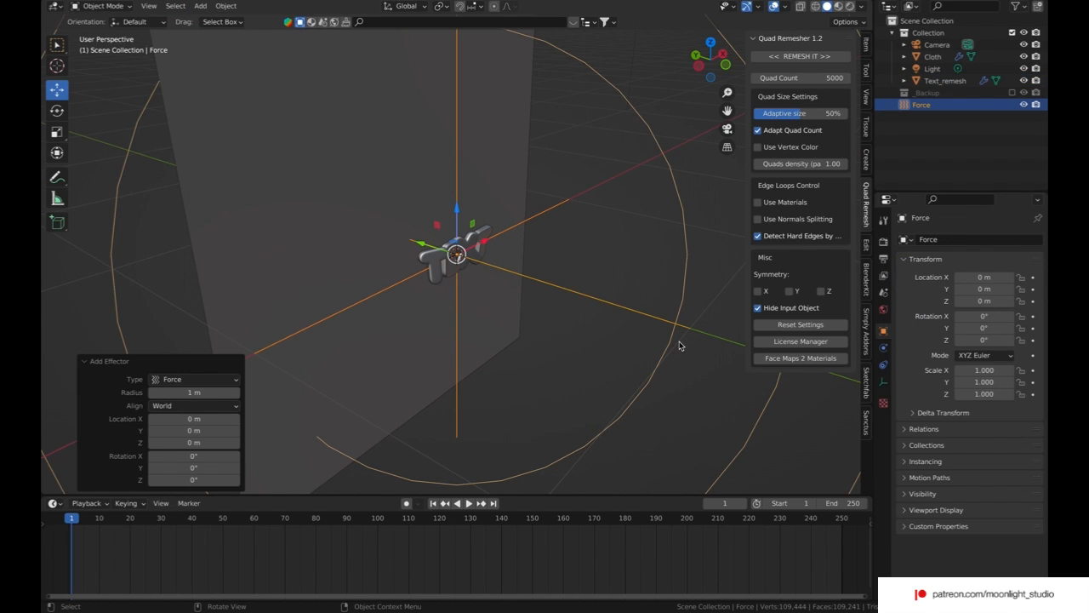
left_click(200, 393)
type("0.2")
key("Return")
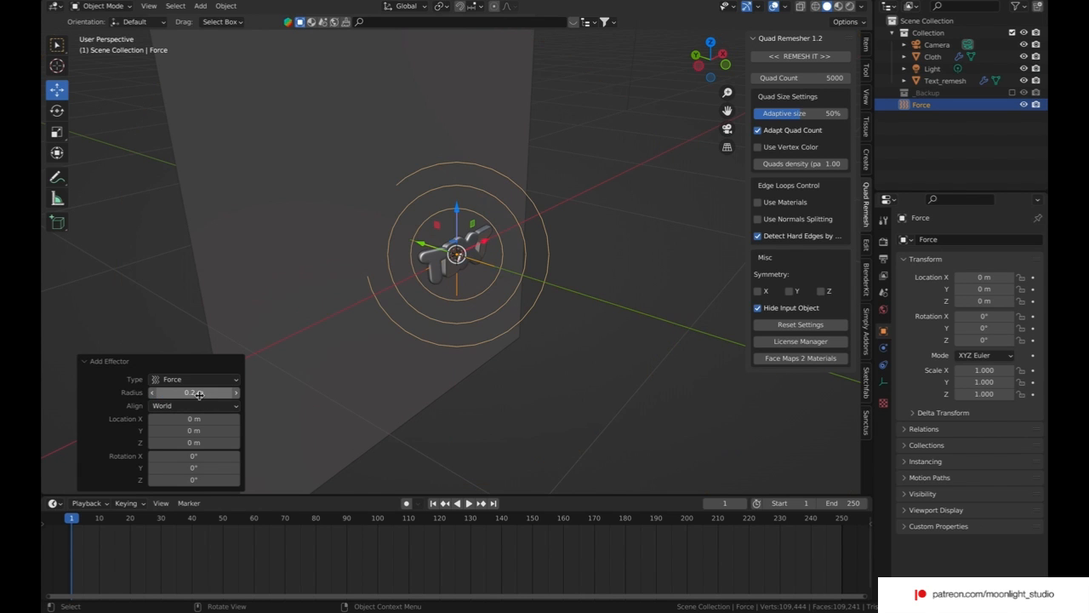
middle_click_drag(335, 312, 334, 308)
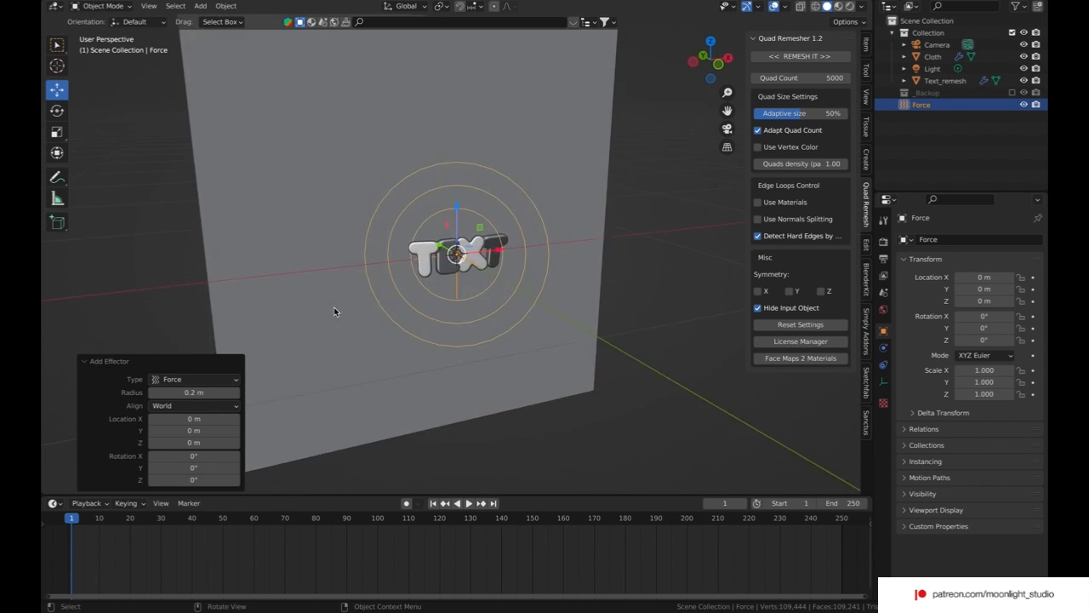
left_click(237, 393)
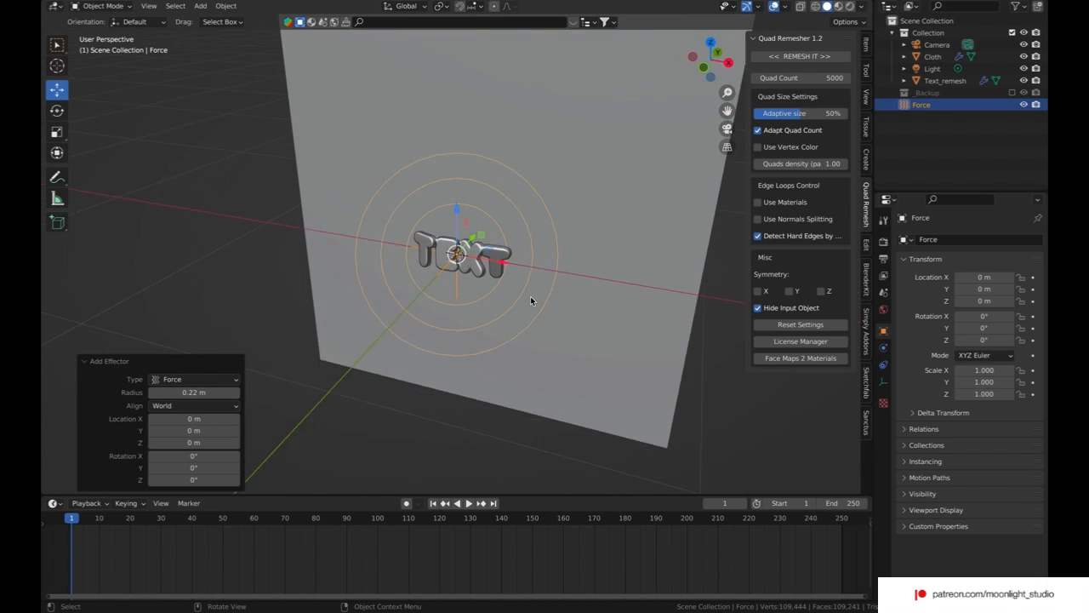
middle_click_drag(316, 363, 530, 296)
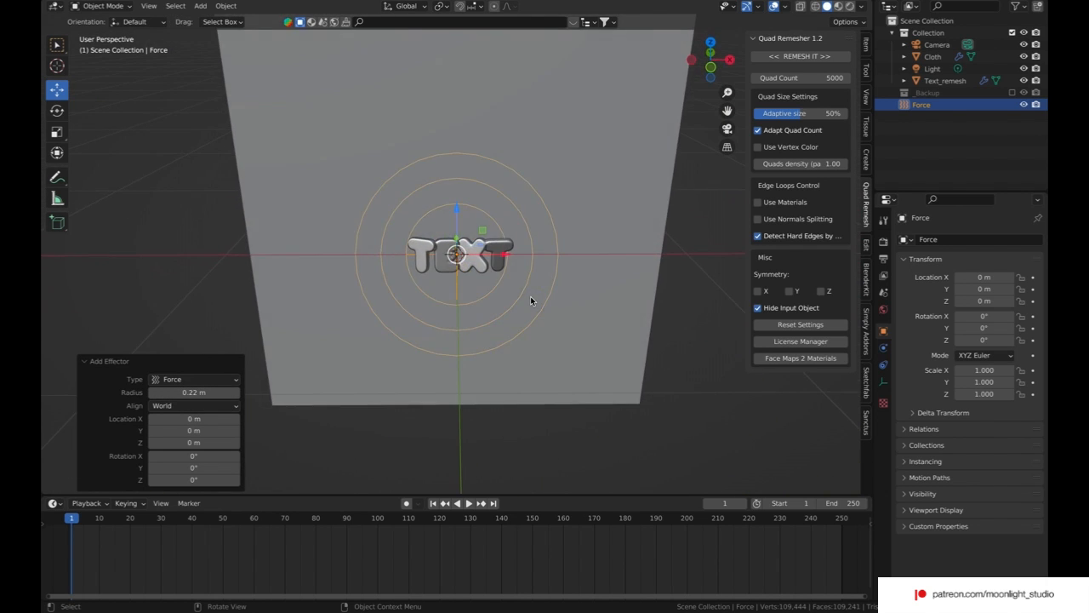
Step: Set the force field's strength to -250 and its noise amount to 1
left_click(884, 365)
left_click(884, 381)
left_click(883, 347)
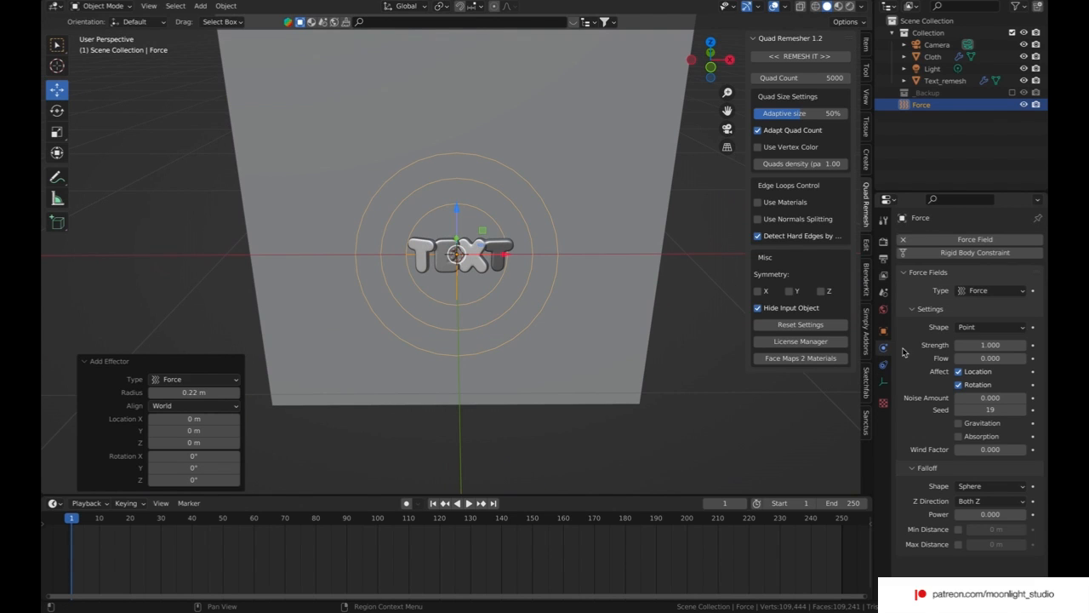
left_click(976, 341)
type("-250")
key("Return")
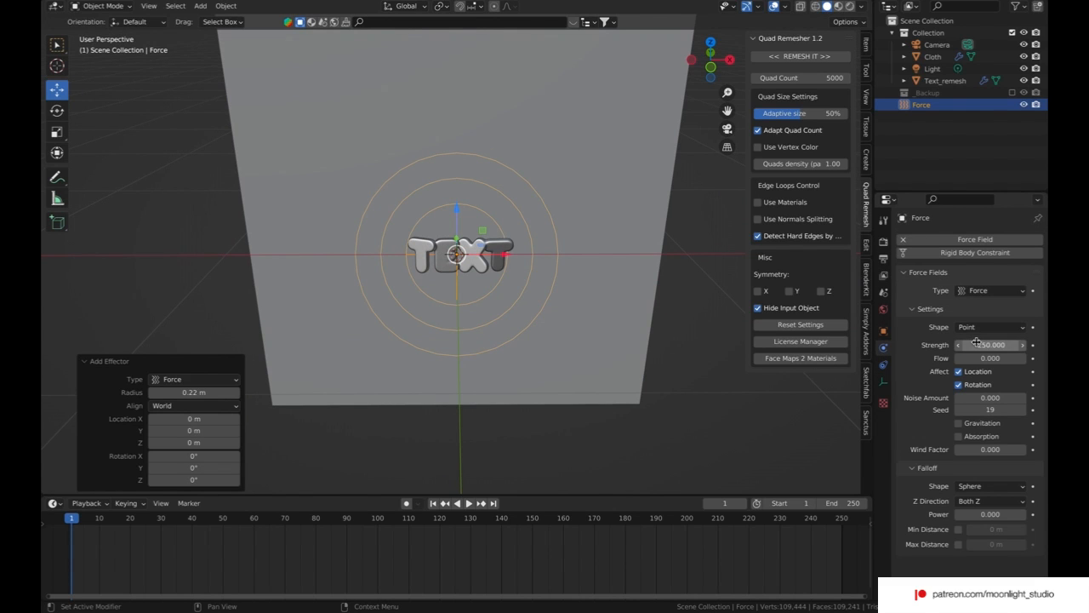
left_click(990, 397)
type("1")
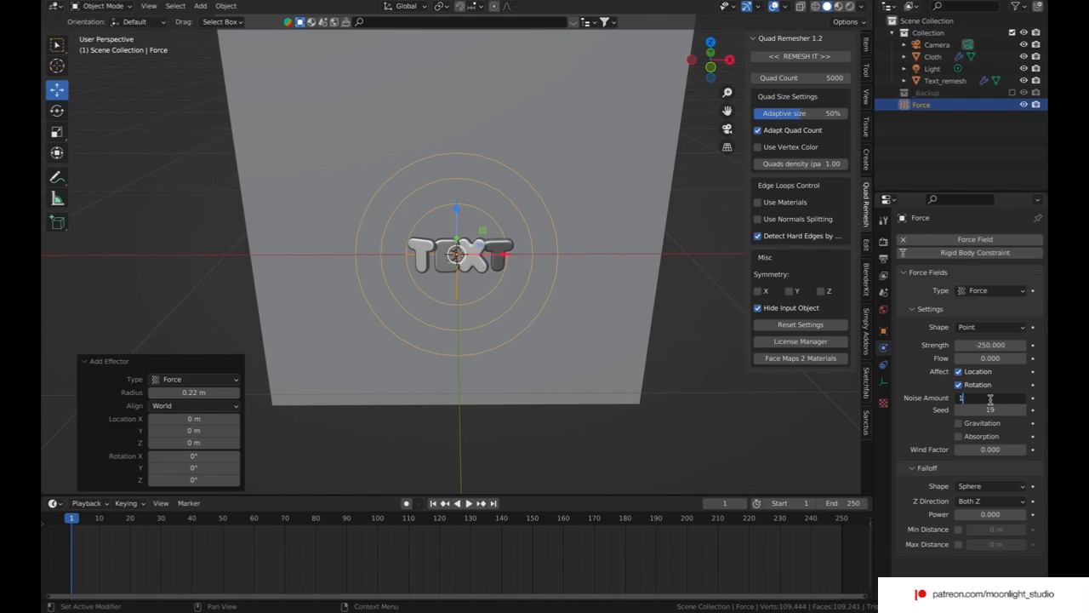
key("Return")
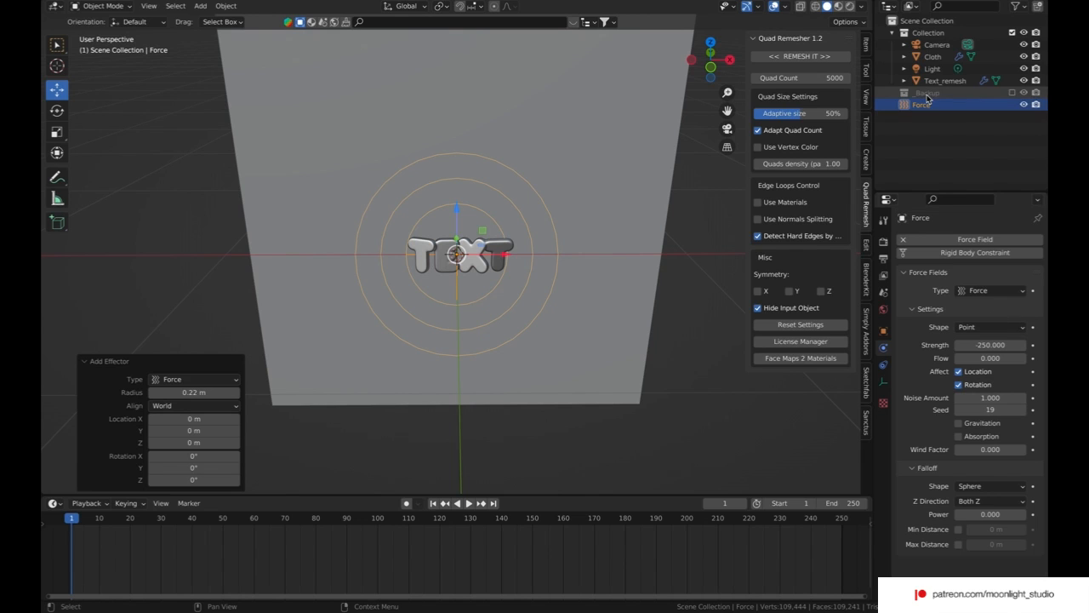
Step: Move the Force object into the Collection that holds the Text_remesh object
middle_click_drag(612, 366, 577, 363)
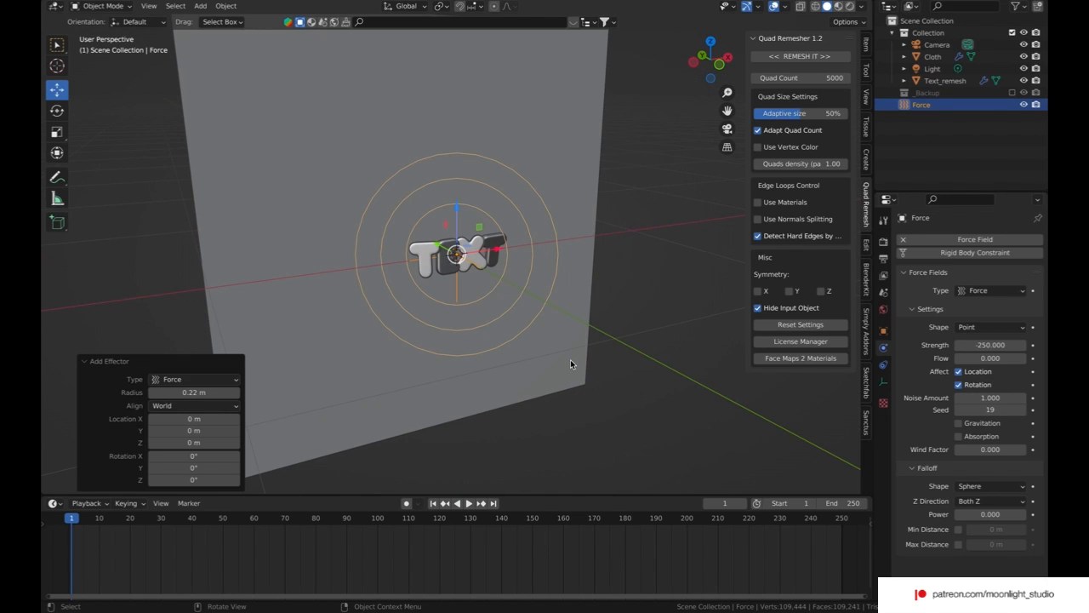
left_click(929, 84)
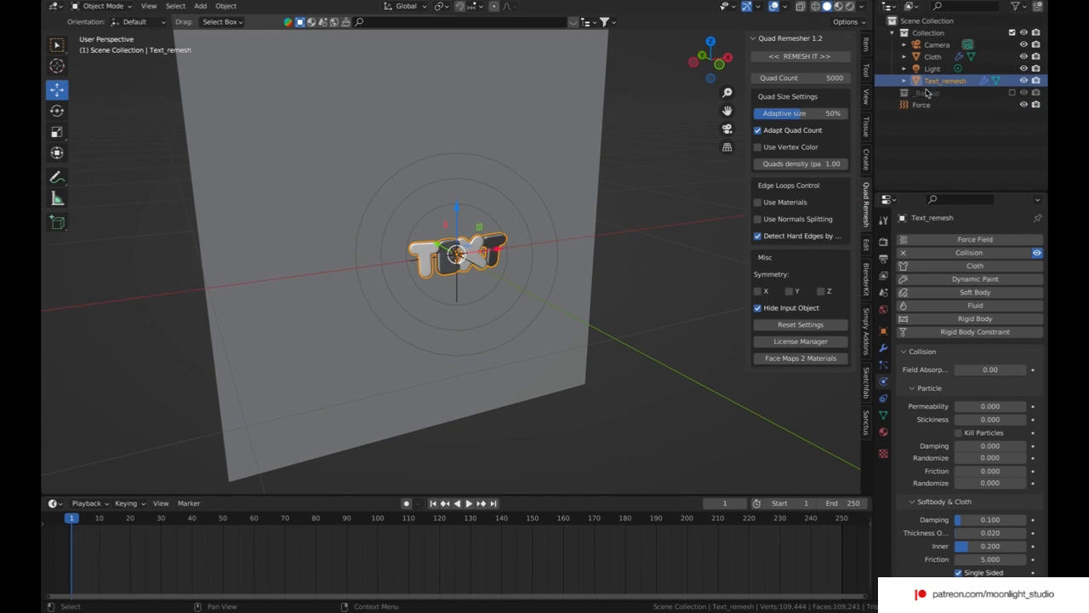
left_click(921, 104, "ctrl")
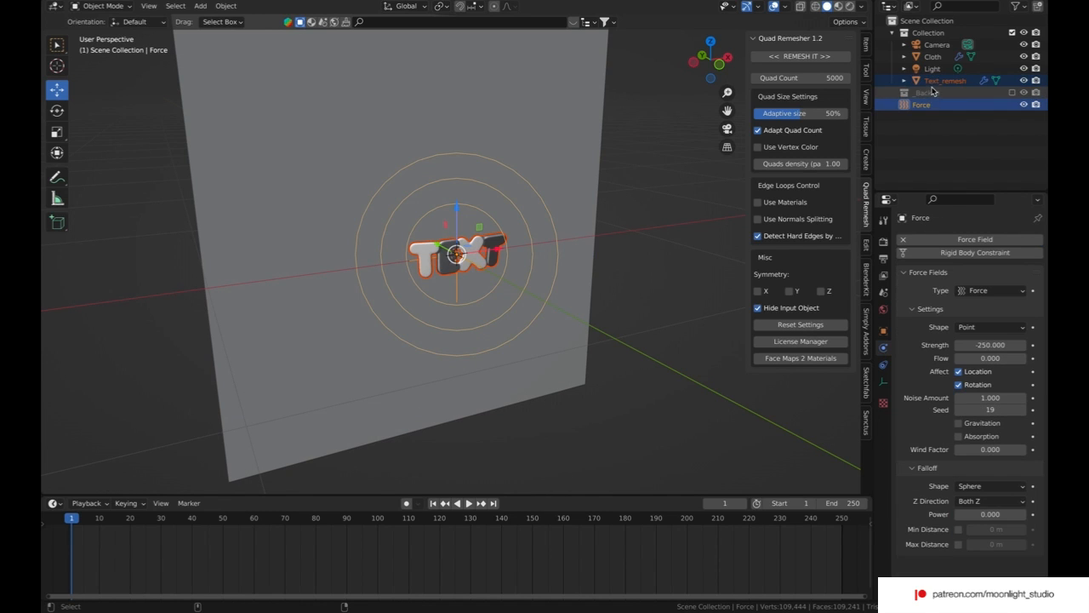
left_click(931, 84)
left_click(915, 105)
left_click_drag(915, 105, 924, 78)
Step: Parent the Force object to Text_remesh with the Object parent type
left_click(936, 93, "ctrl")
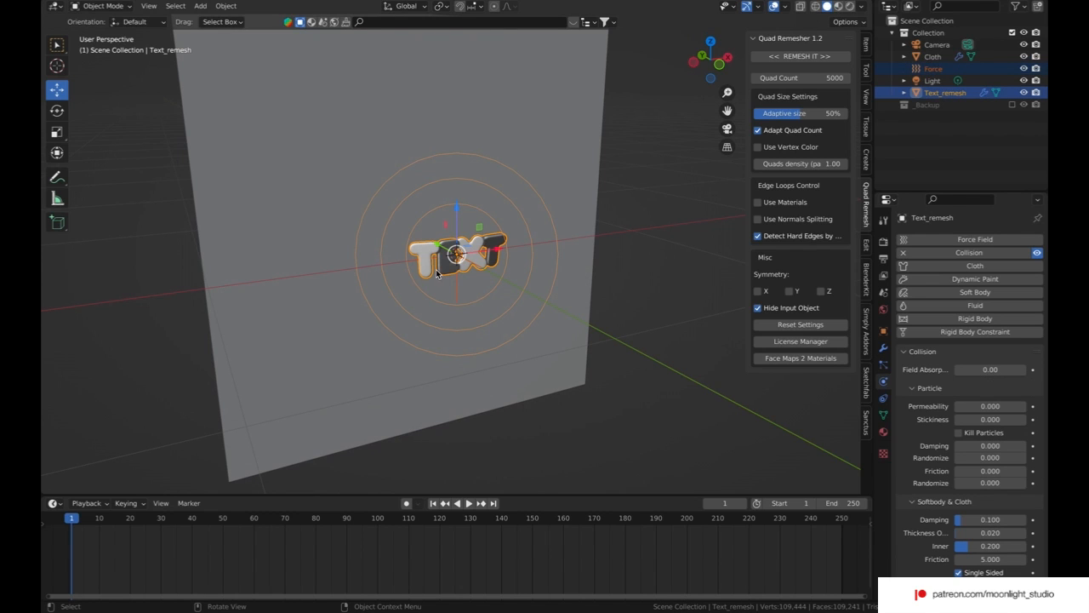
right_click(453, 270)
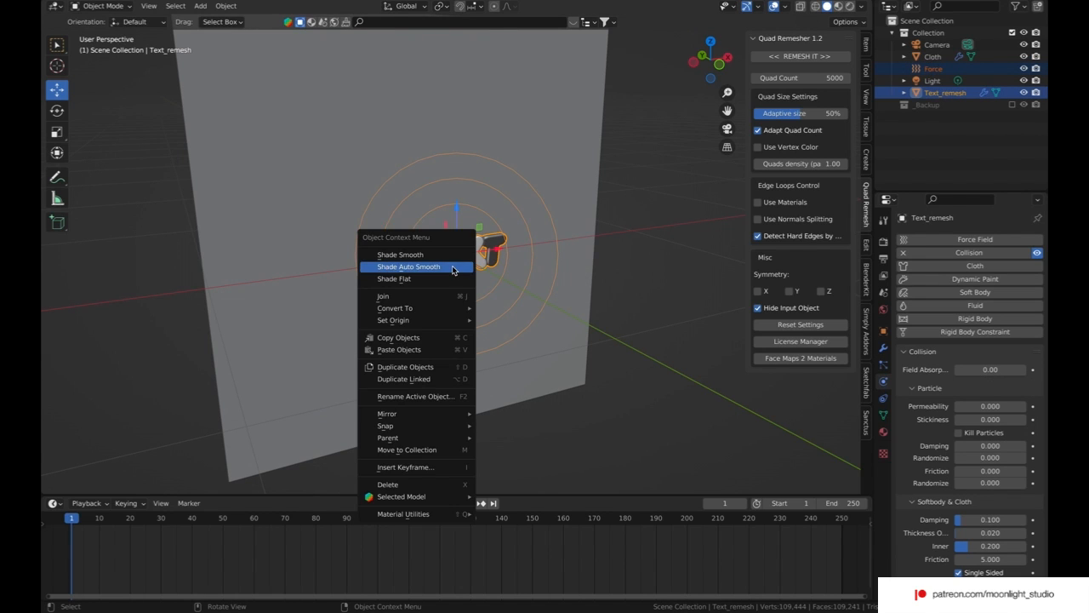
mouse_move(446, 441)
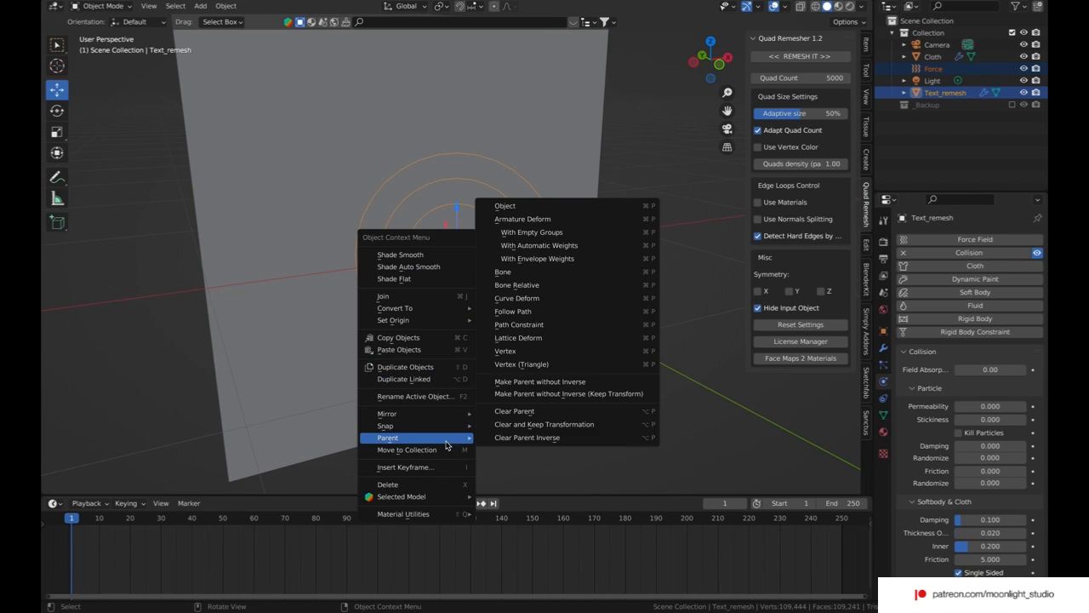
left_click(496, 206)
Step: Move the Cloth plane about -0.064 m along the Y axis, closer to the text
middle_click_drag(546, 254, 546, 253)
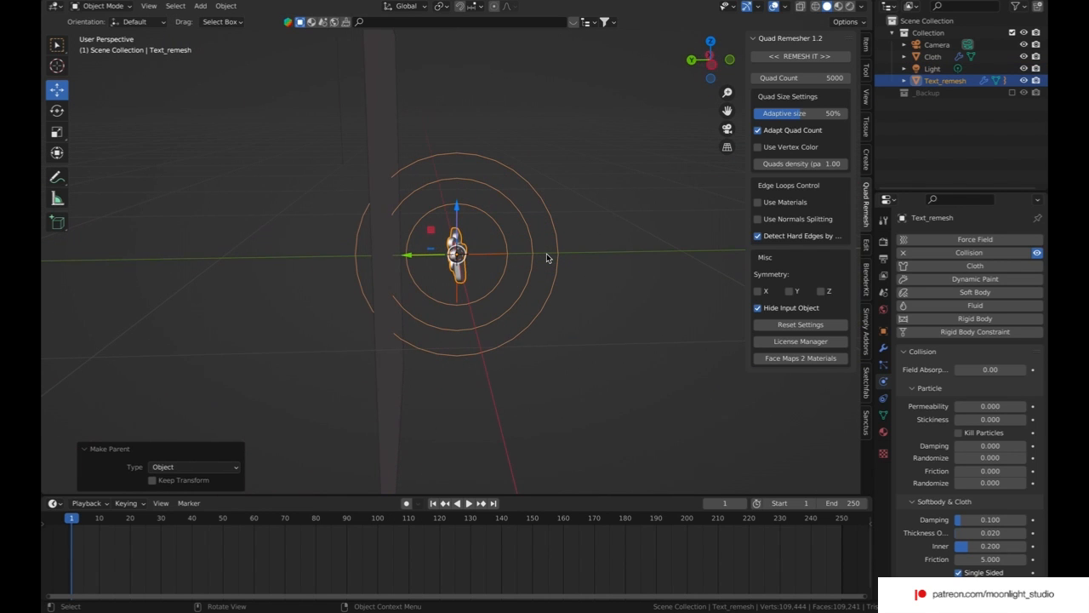
left_click(395, 291)
key("g")
key("y")
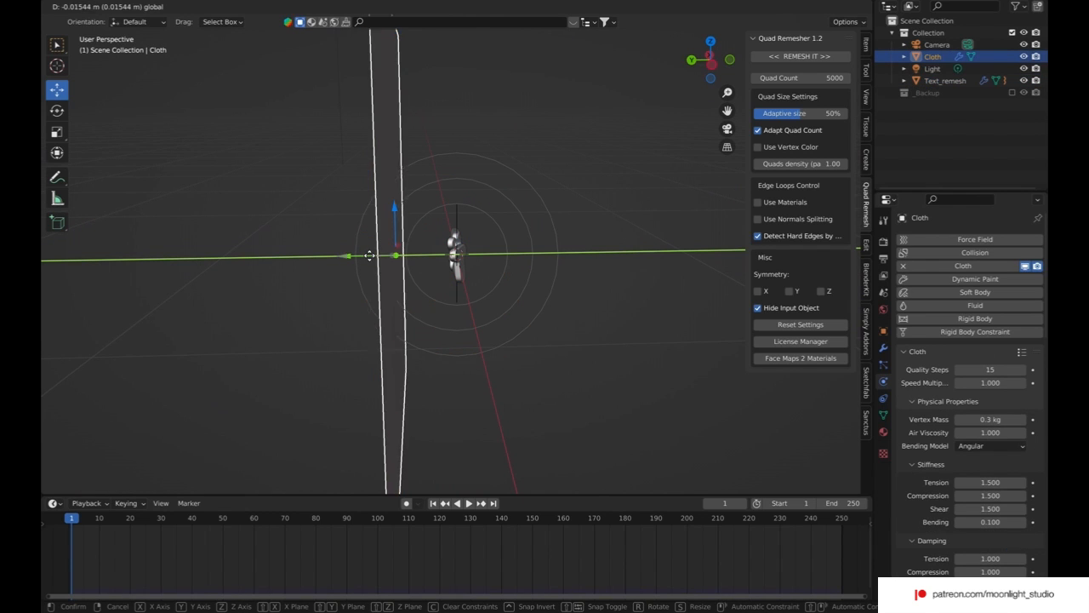
middle_click_drag(380, 259, 445, 250)
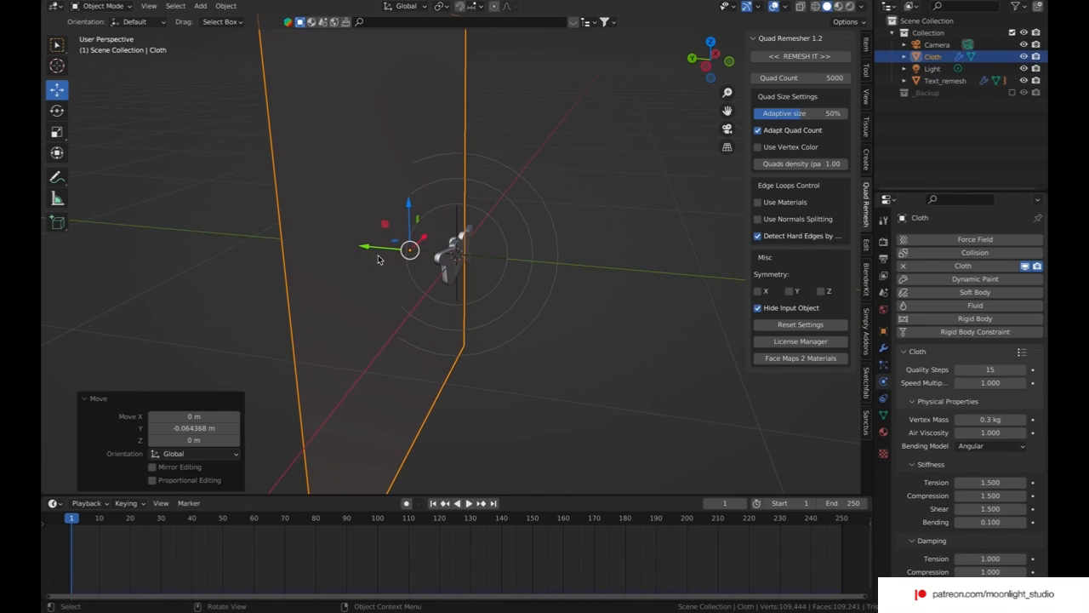
Step: Keyframe the Text_remesh Y location of 0 m at frame 1 and go to frame 90
left_click(945, 80)
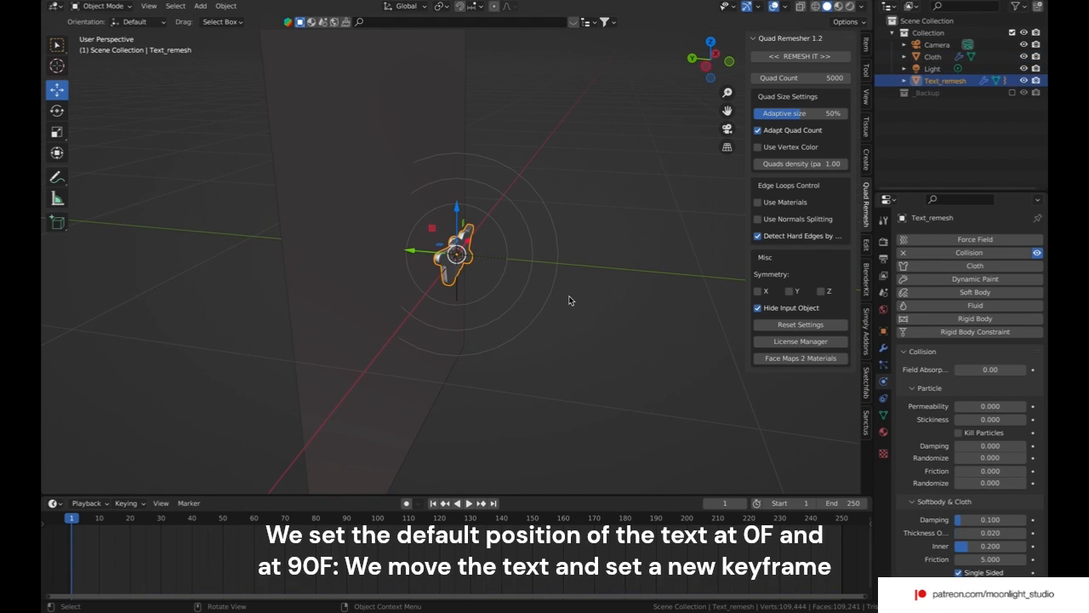
left_click(884, 333)
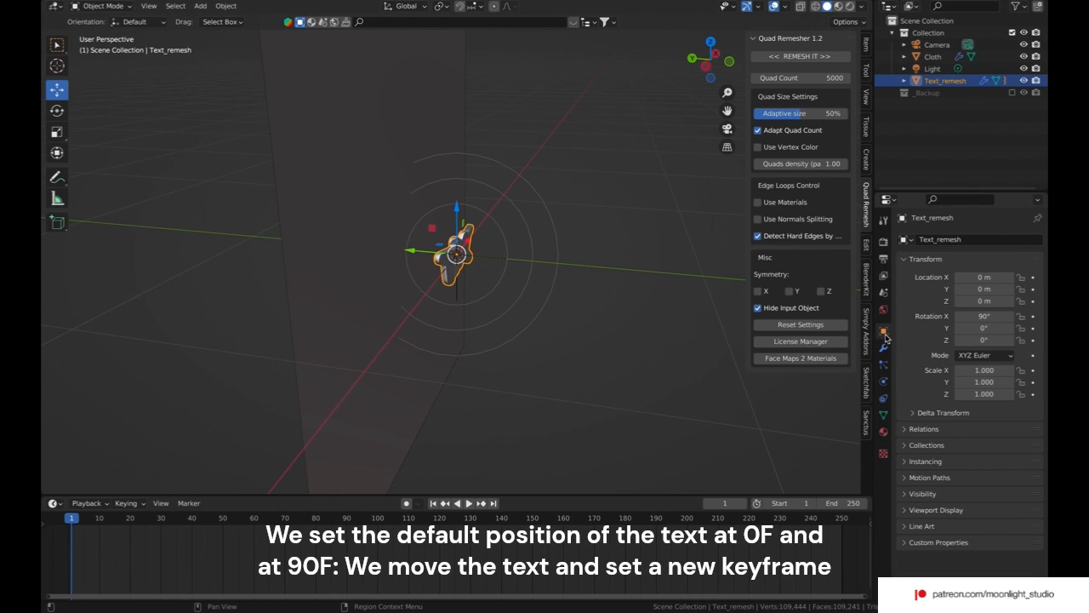
left_click(1032, 290)
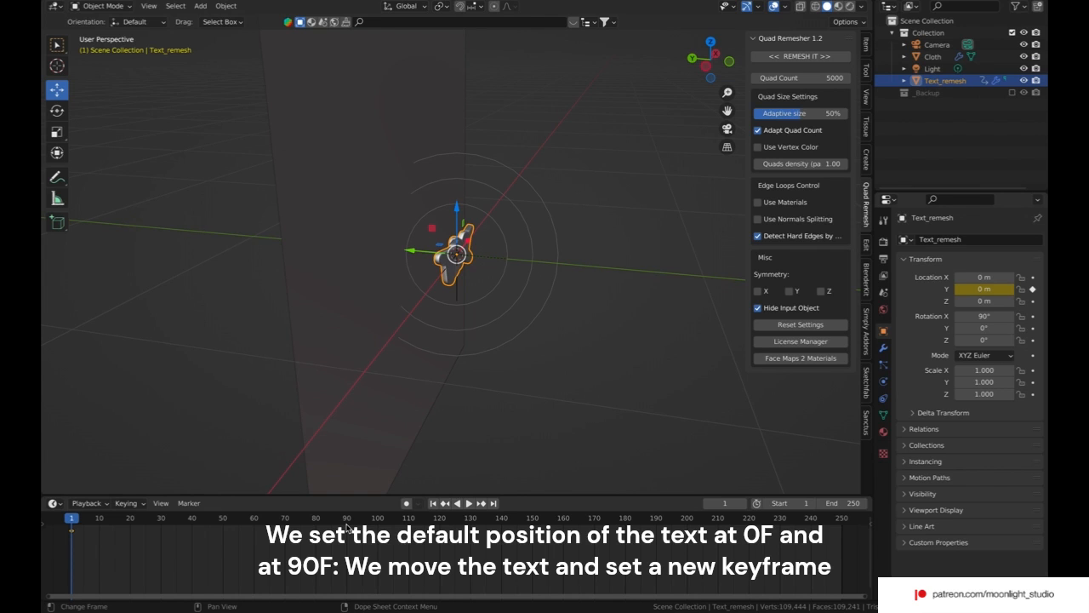
left_click(346, 519)
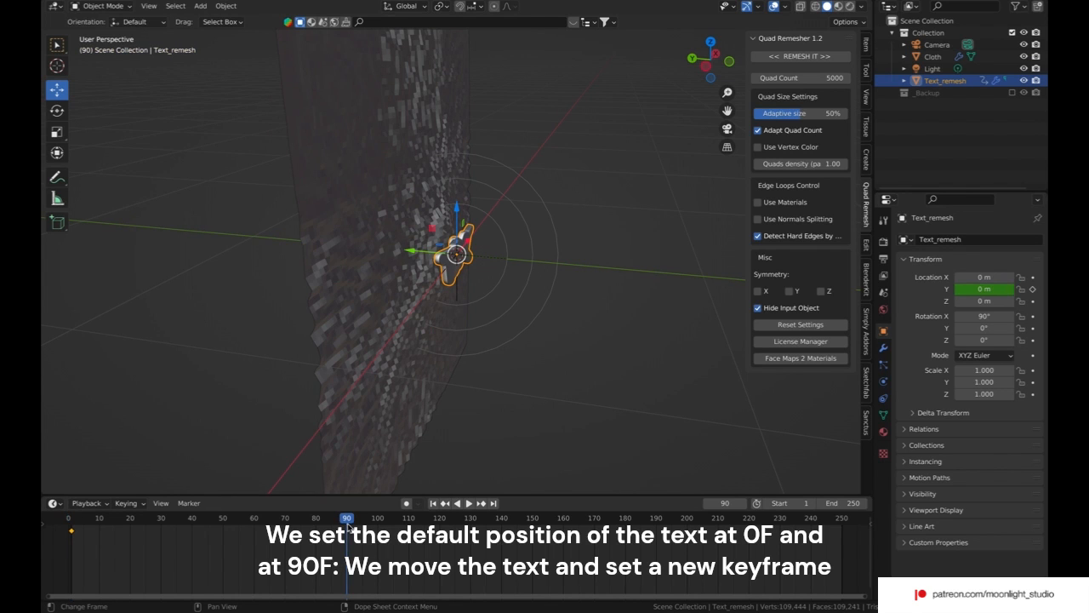
Step: Move Text_remesh along Y to about 0.132 m at frame 90, keyframe its Y location, and return to the first frame
left_click_drag(411, 251, 389, 251)
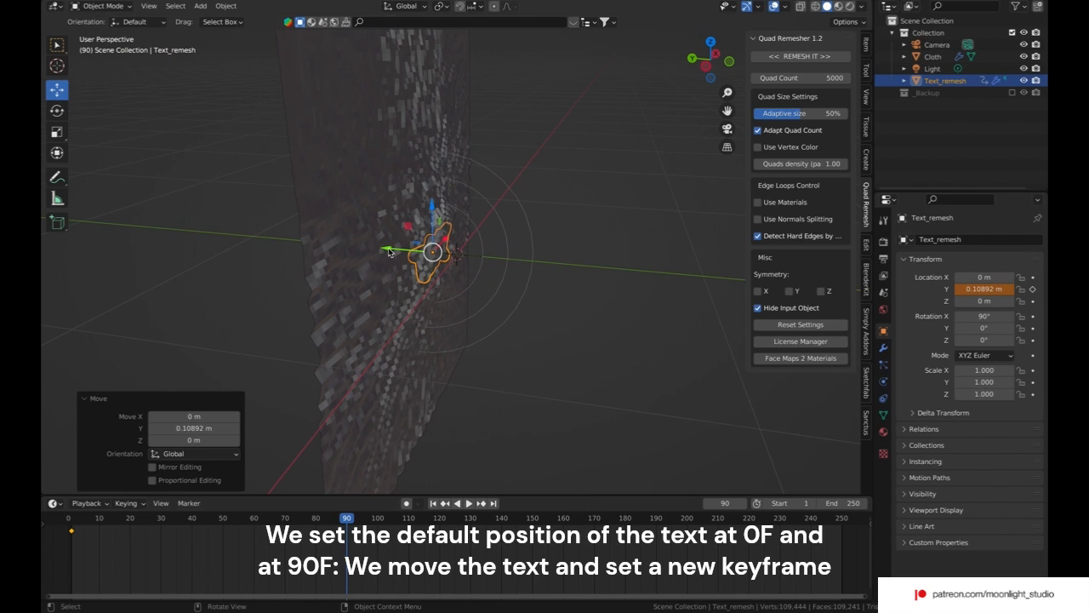
middle_click_drag(409, 257, 410, 258)
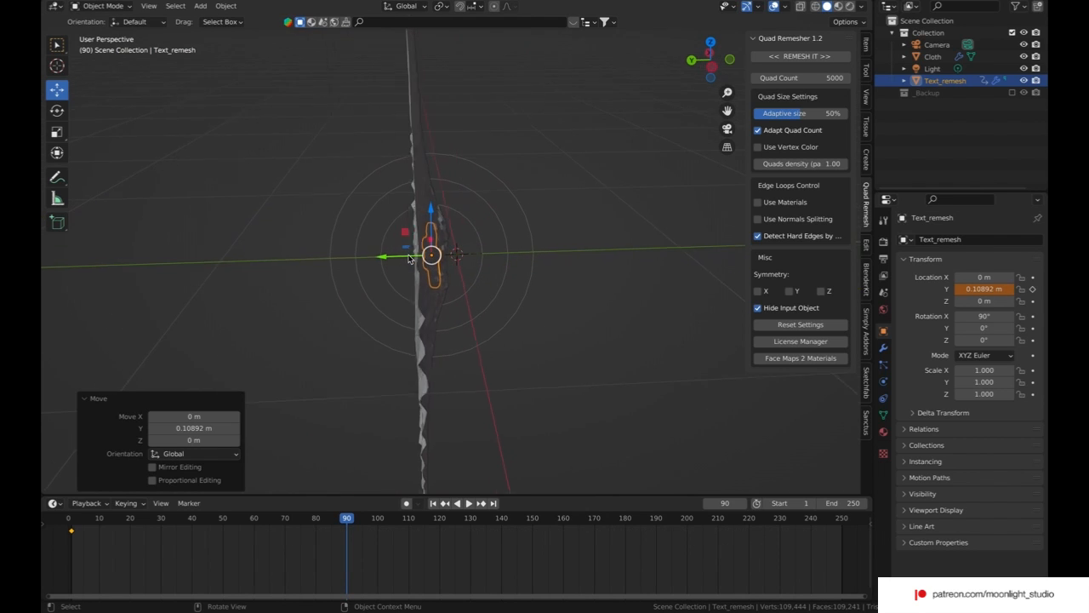
left_click_drag(422, 257, 416, 255)
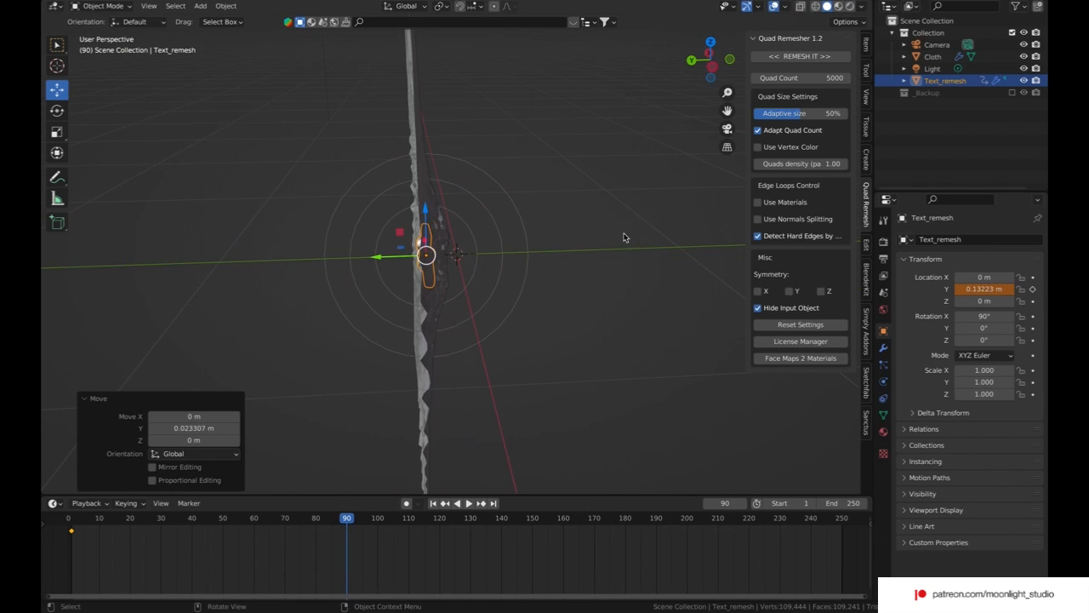
left_click(1033, 289)
left_click(433, 503)
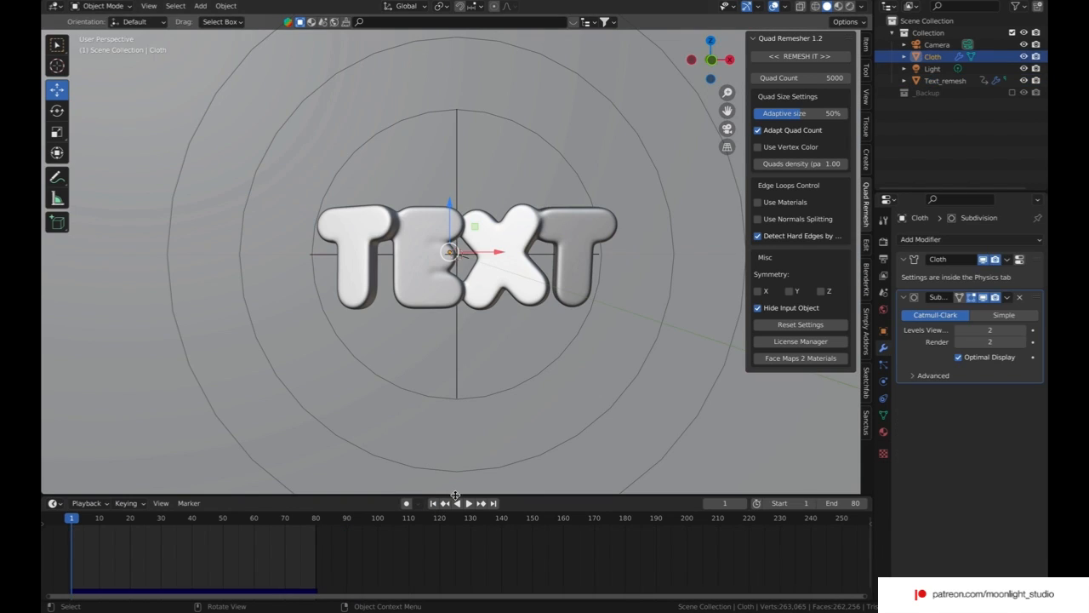
Step: Remove the Subdivision modifier from Cloth and preview the simulation at frame 78
left_click(1020, 297)
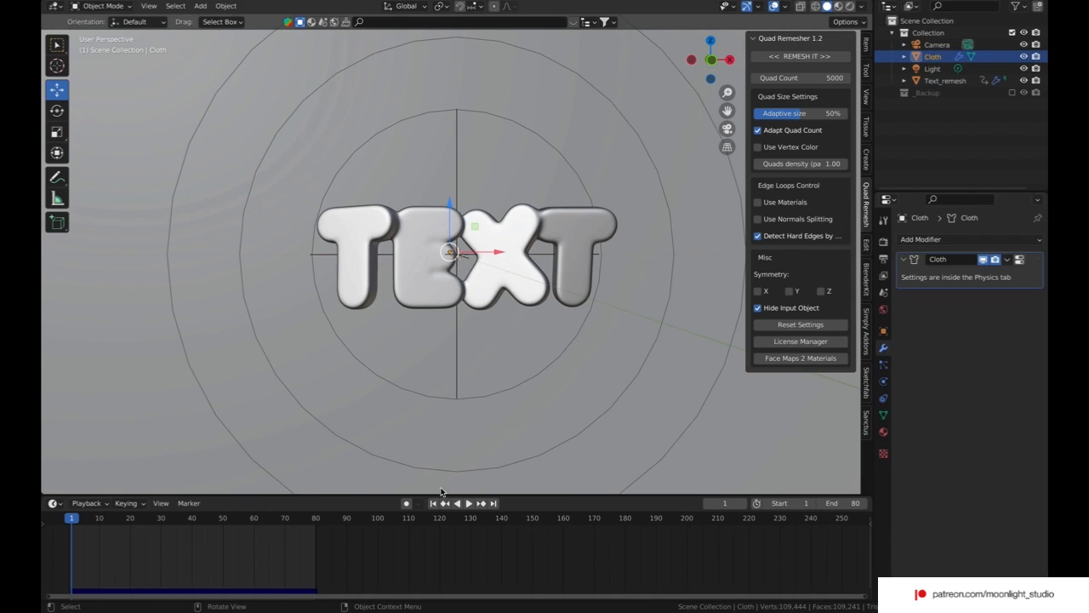
left_click(467, 503)
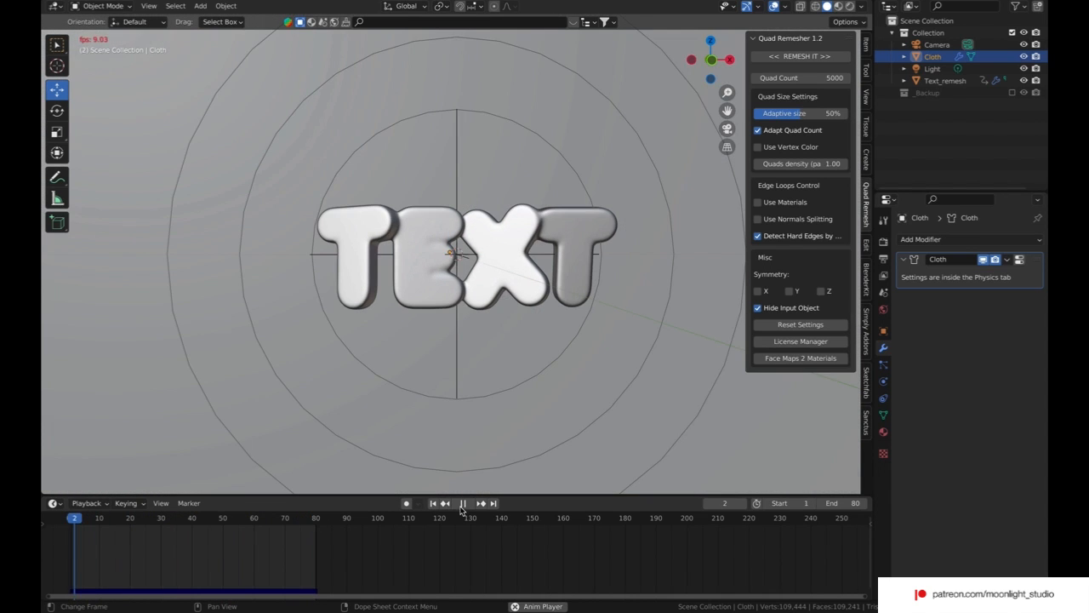
left_click(463, 506)
left_click(310, 520)
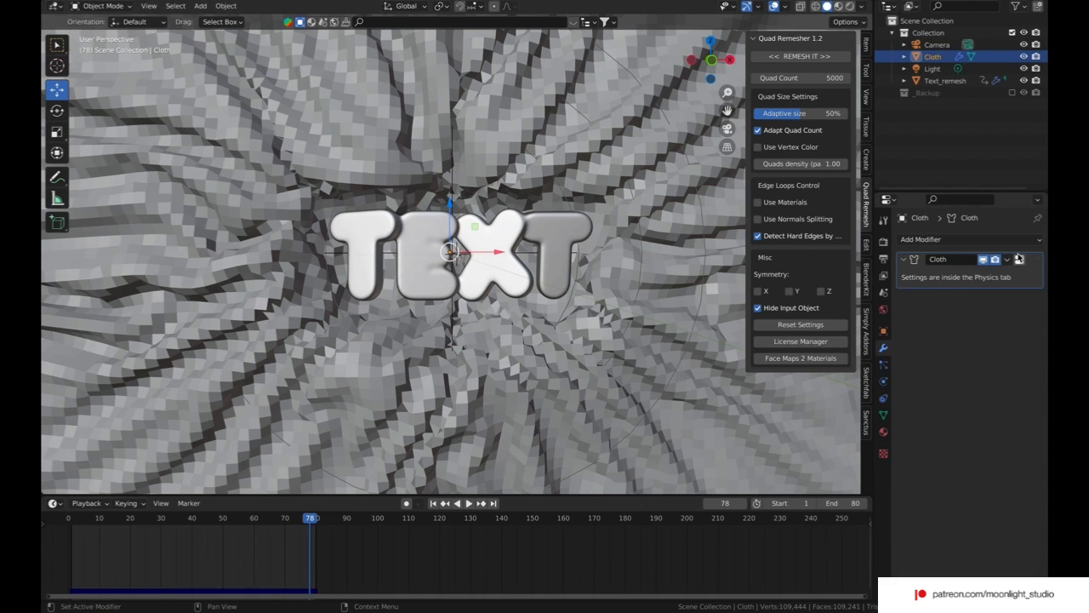
Step: Delete all bakes and set the Cloth's Object Collisions distance to 0.003 m
left_click(883, 380)
scroll(953, 400, "down", 15)
scroll(952, 411, "up", 1)
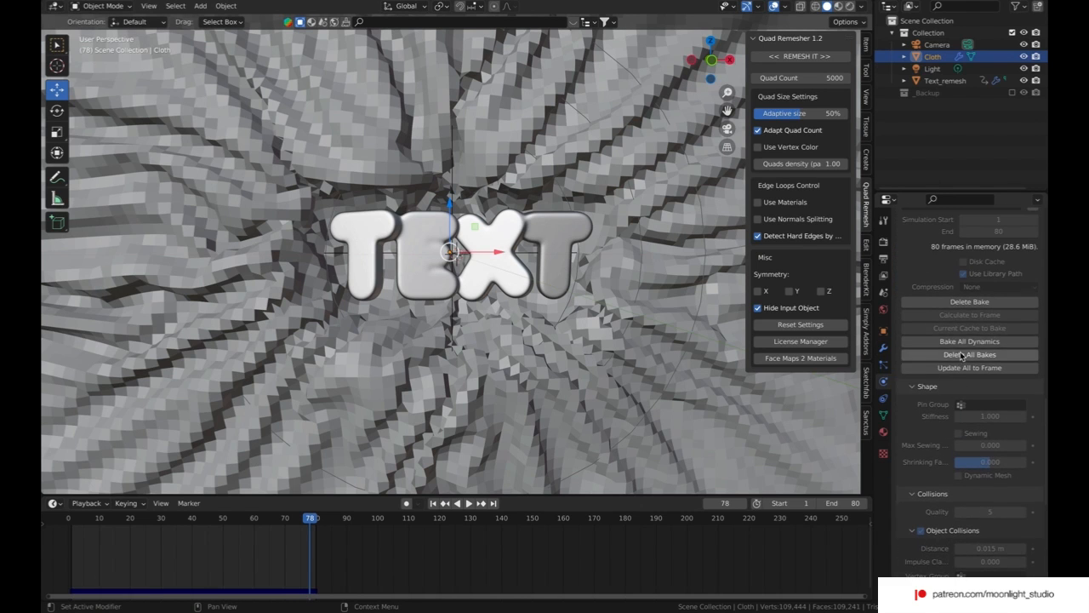
left_click(960, 356)
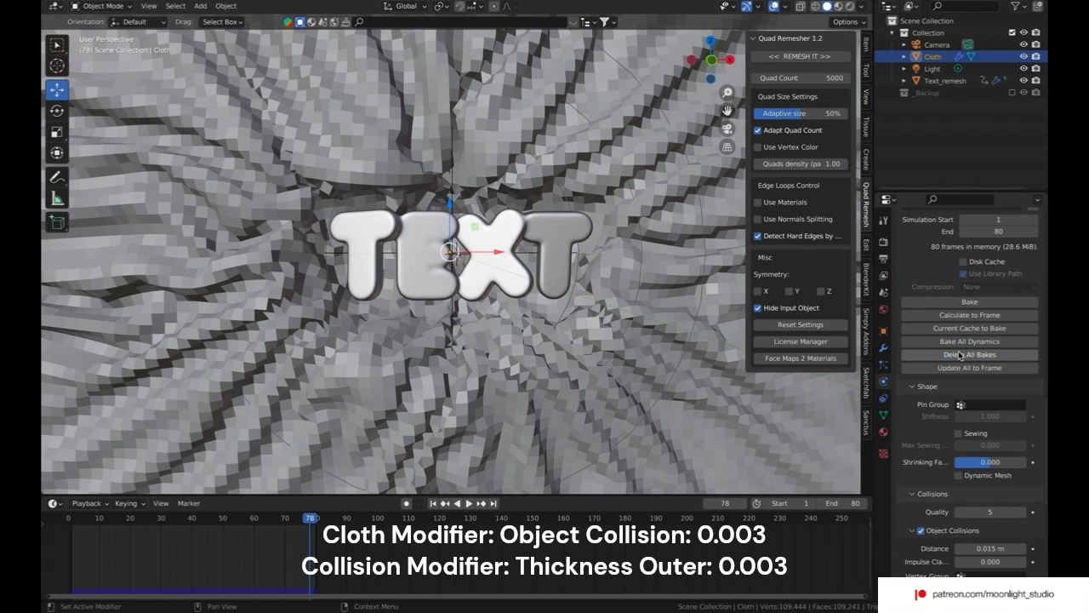
scroll(975, 407, "down", 5)
left_click(977, 397)
left_click(979, 396)
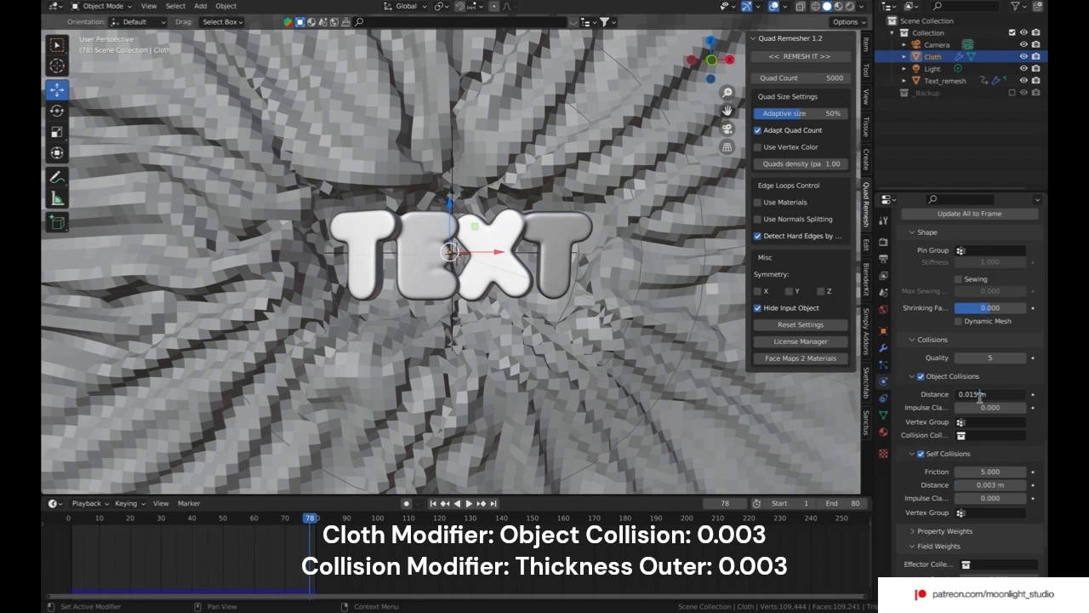
key("Return")
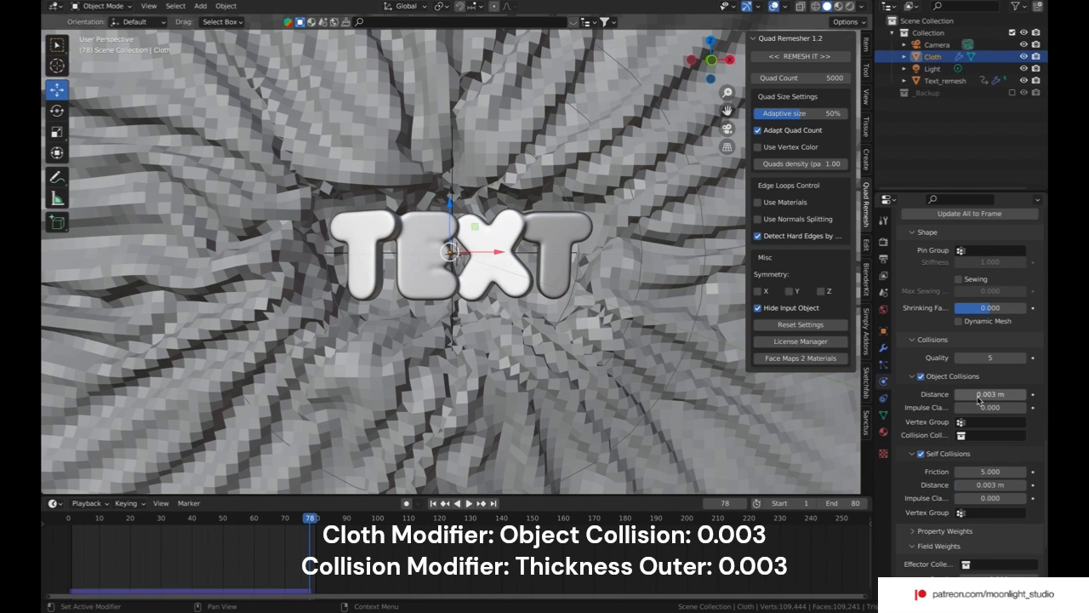
Step: Set the outer thickness of Text_remesh's Softbody & Cloth collision to 0.003
left_click(942, 79)
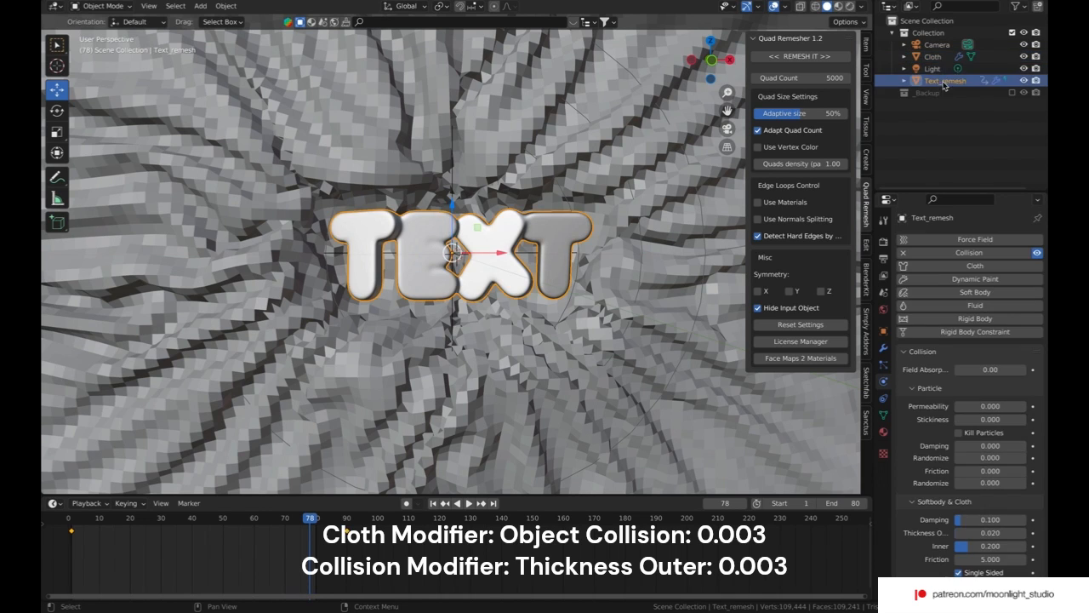
left_click(992, 533)
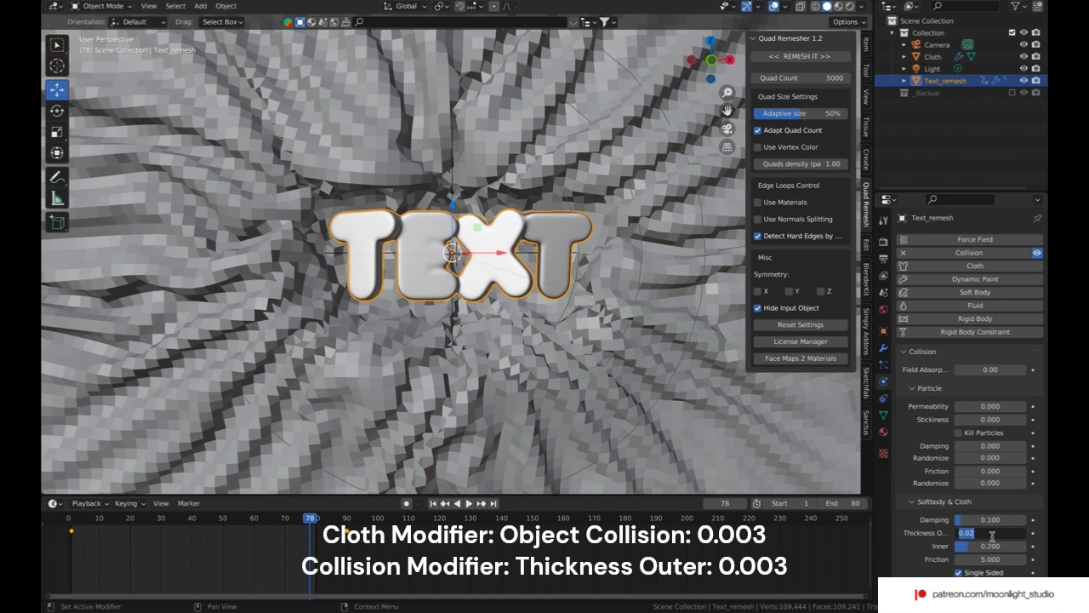
type("0.003")
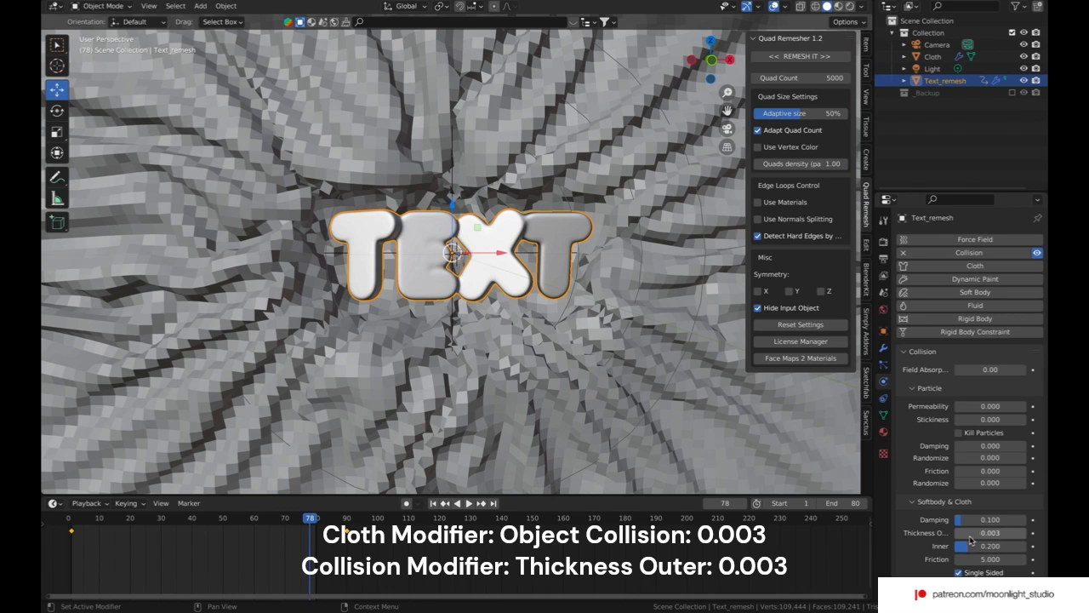
key("Return")
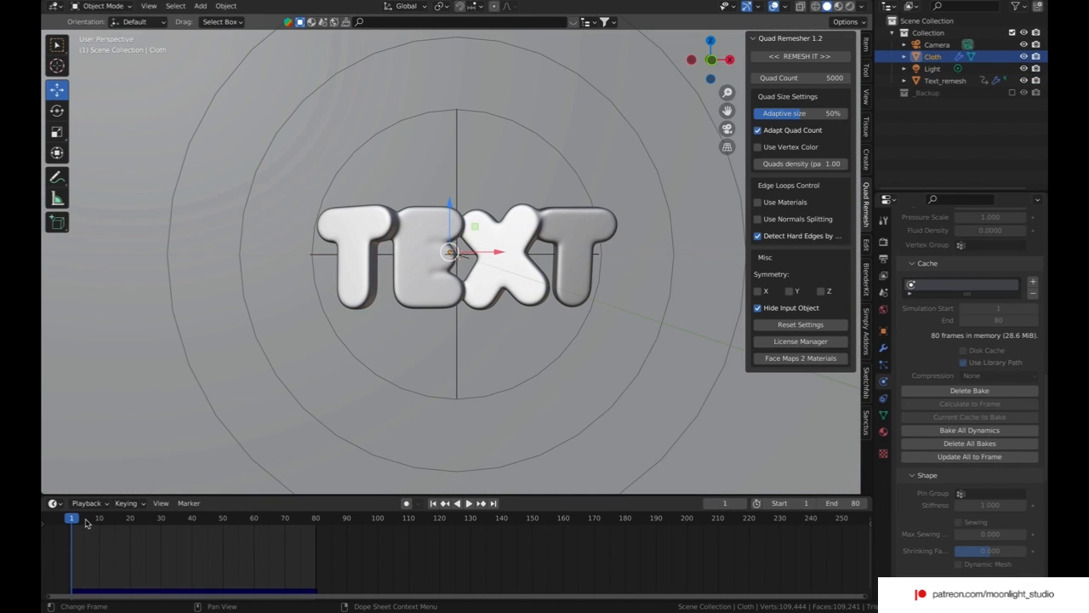
Step: Go to frame 67 and add a Subdivision Surface modifier to Cloth with viewport and render levels of 3
left_click_drag(237, 524, 277, 519)
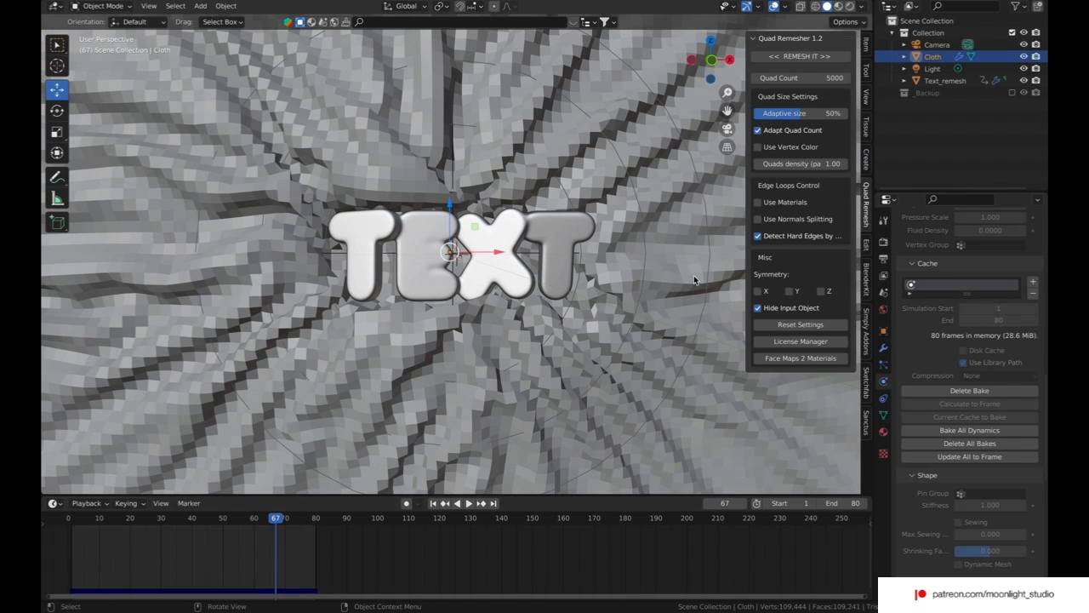
left_click(883, 347)
left_click(946, 243)
left_click(838, 462)
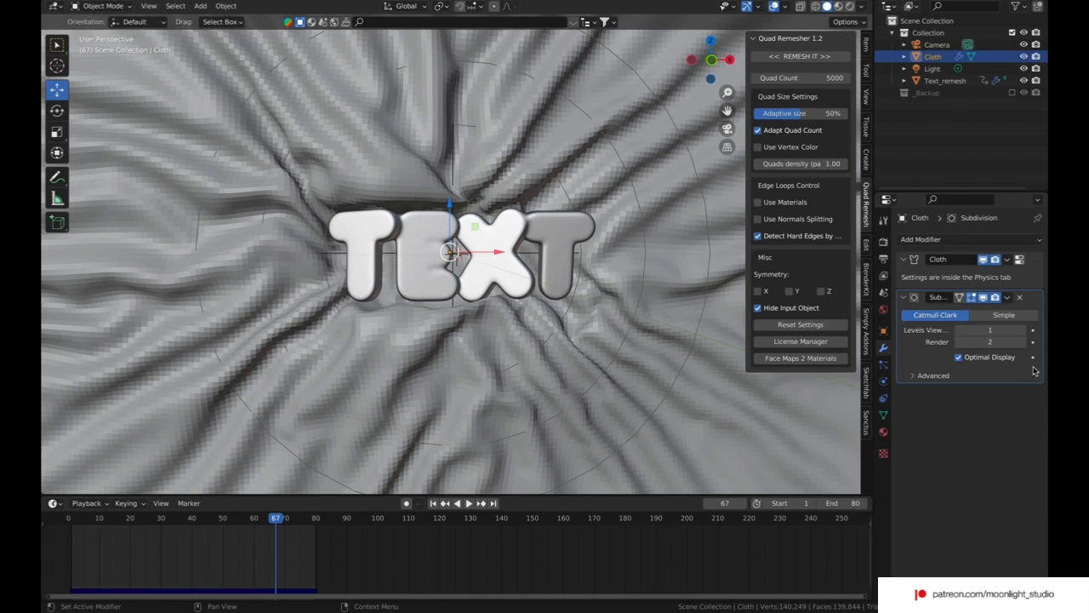
left_click(1022, 331)
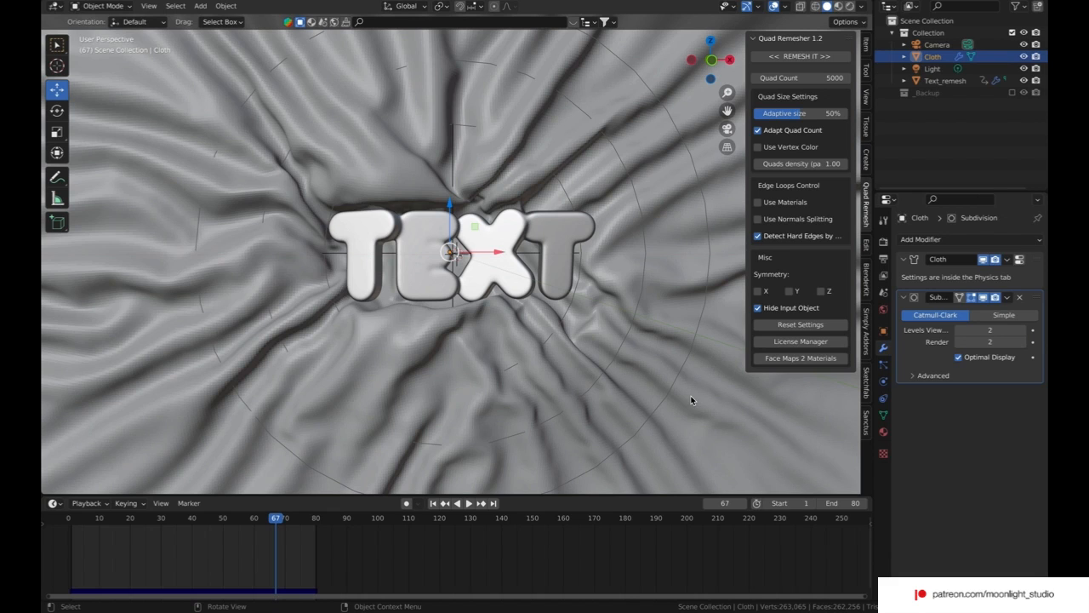
left_click(1022, 330)
left_click(1022, 342)
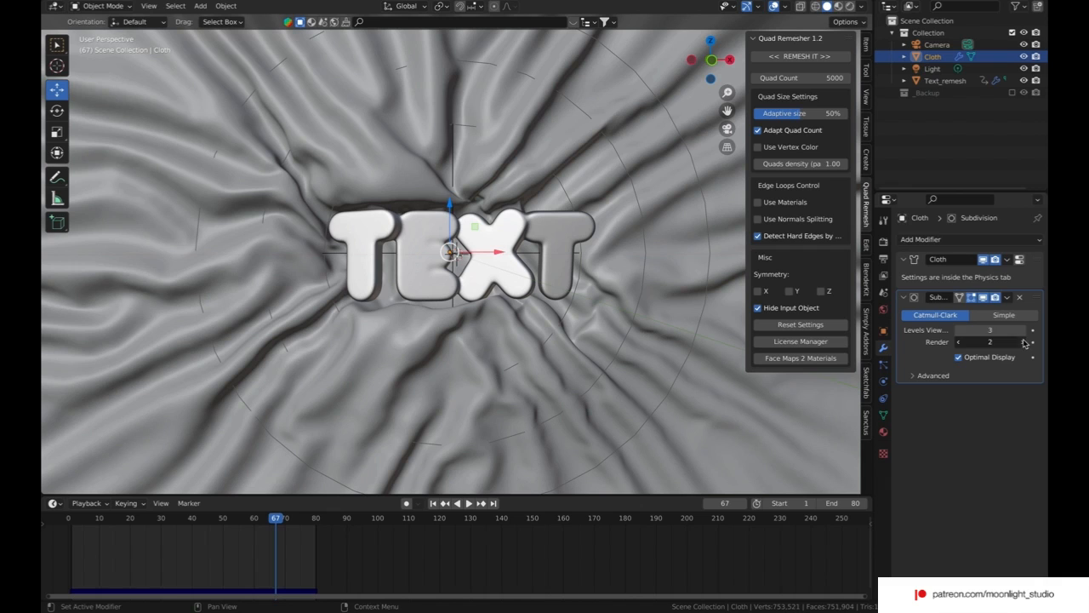
Step: Shade the Cloth smooth with Auto Smooth and go to frame 71
right_click(721, 427)
left_click(672, 269)
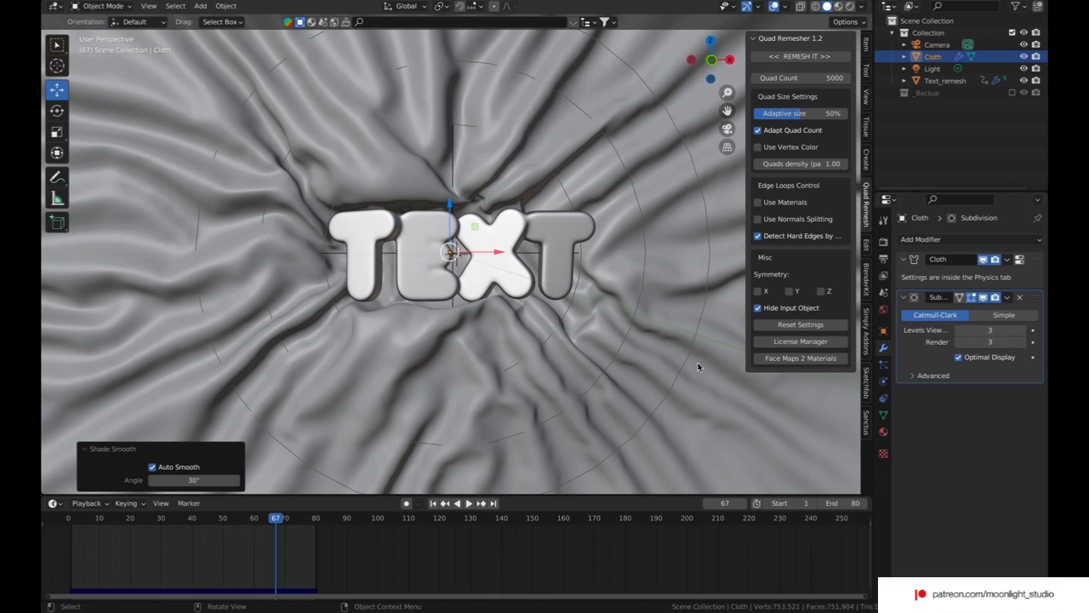
left_click(287, 519)
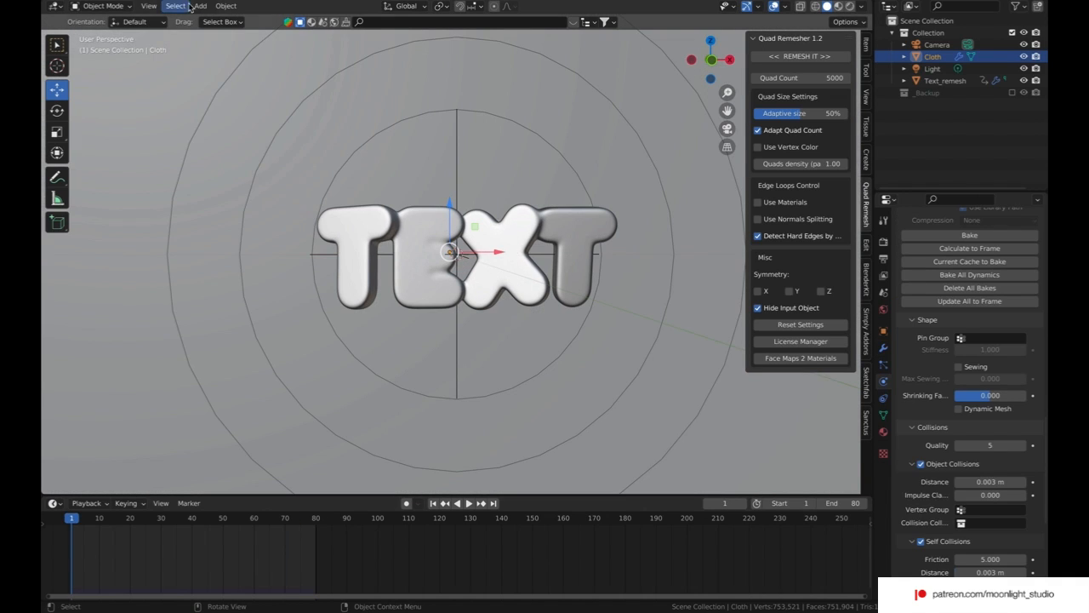
Step: Add a Vortex force field with a strength of 2 and a noise amount of 1
left_click(200, 6)
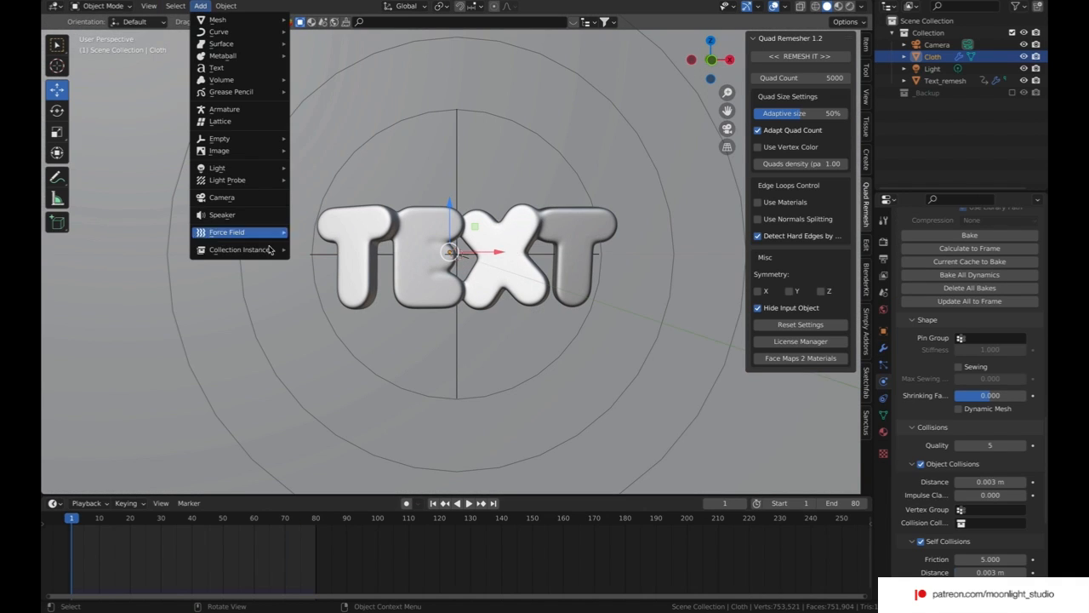
mouse_move(265, 236)
left_click(313, 258)
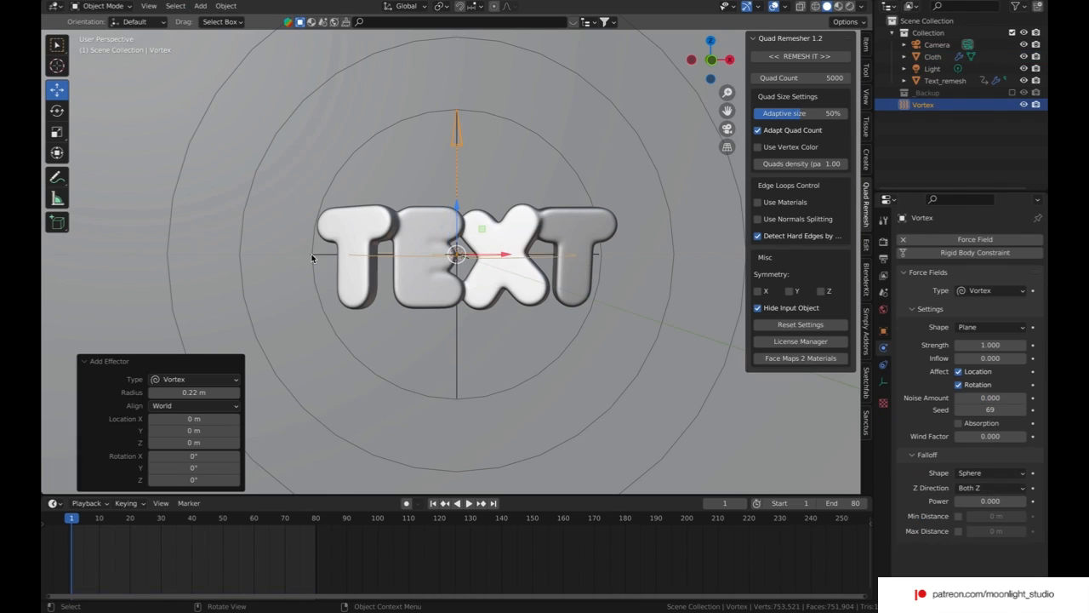
left_click(981, 345)
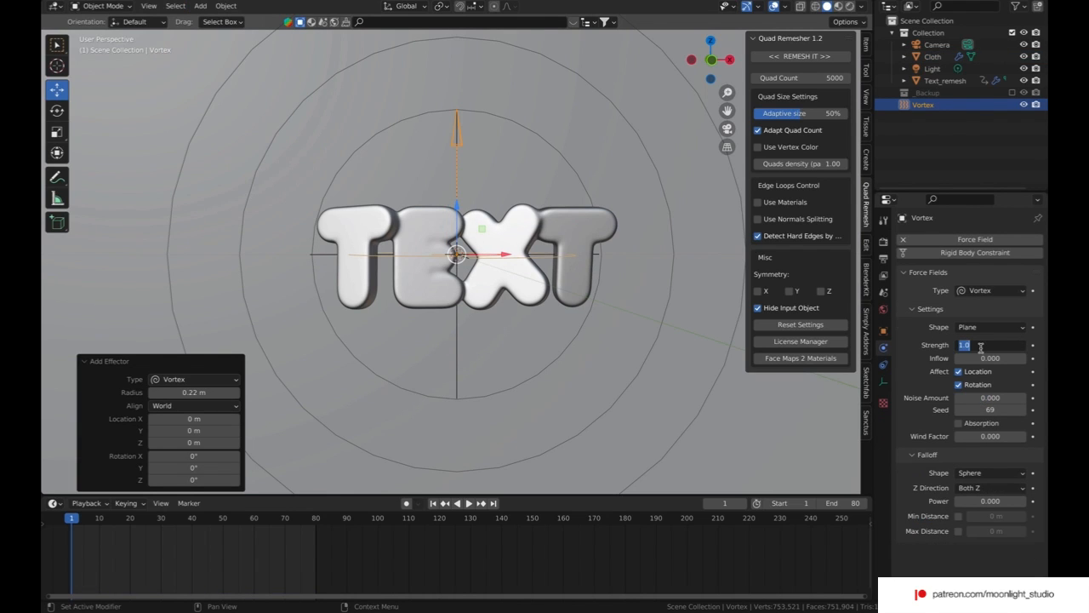
type("2")
key("Return")
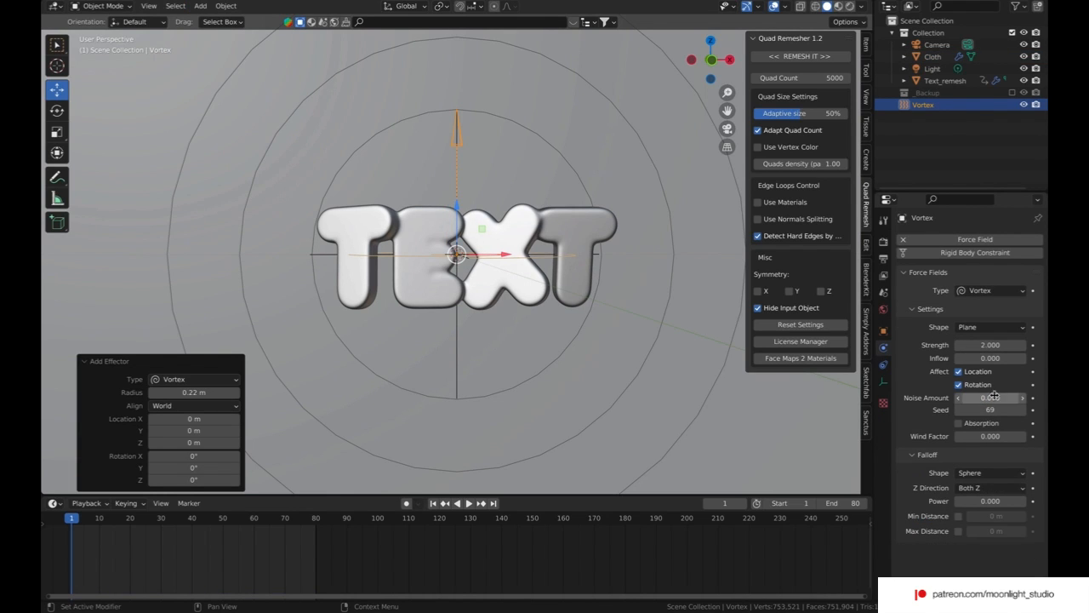
left_click(994, 397)
type("1")
key("Return")
Step: Add a Turbulence force field with a strength of 100
left_click(200, 6)
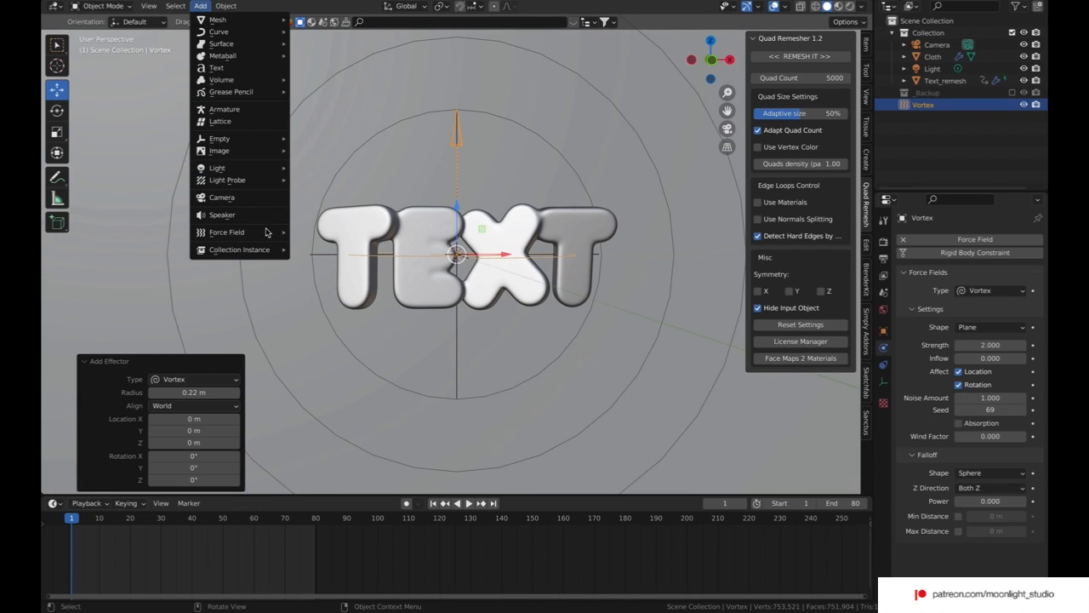
mouse_move(267, 232)
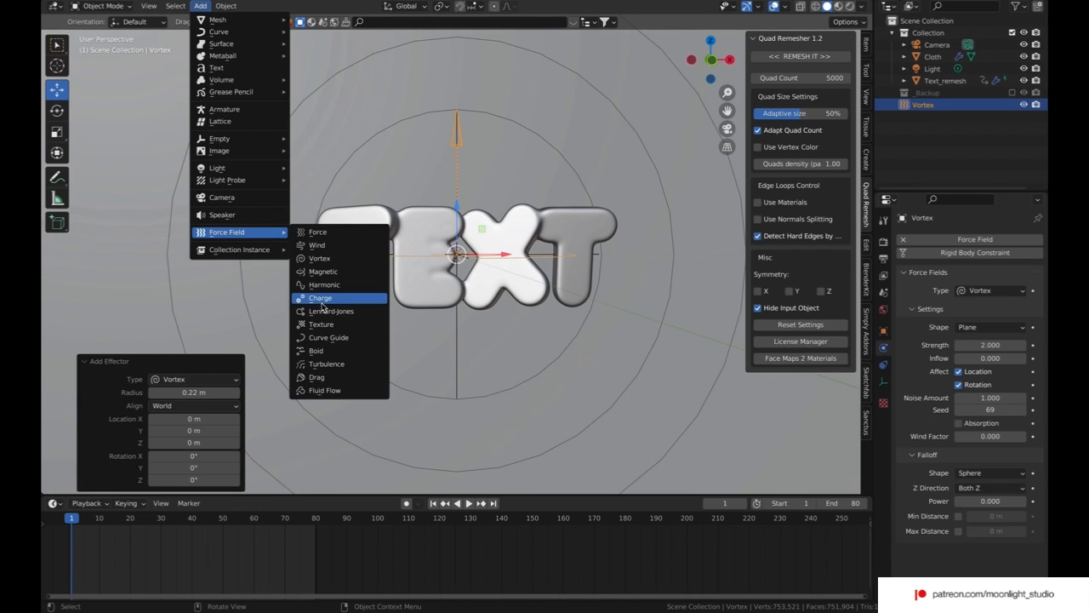
left_click(327, 364)
double_click(975, 342)
type("100")
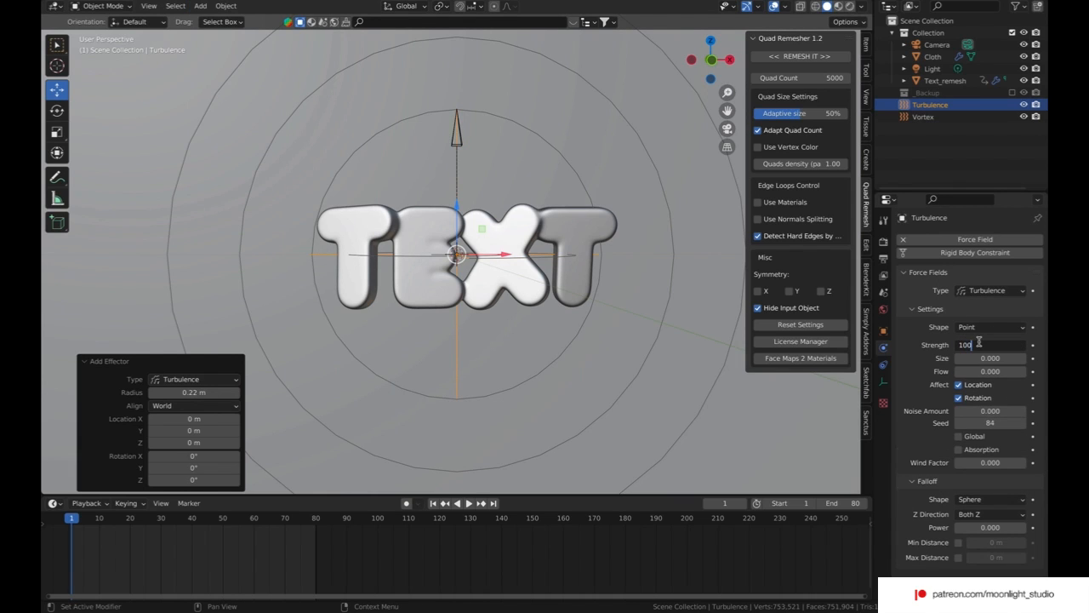
key("Return")
Step: Set the Turbulence field's noise amount to 0.5
double_click(998, 410)
type("0.5")
key("Return")
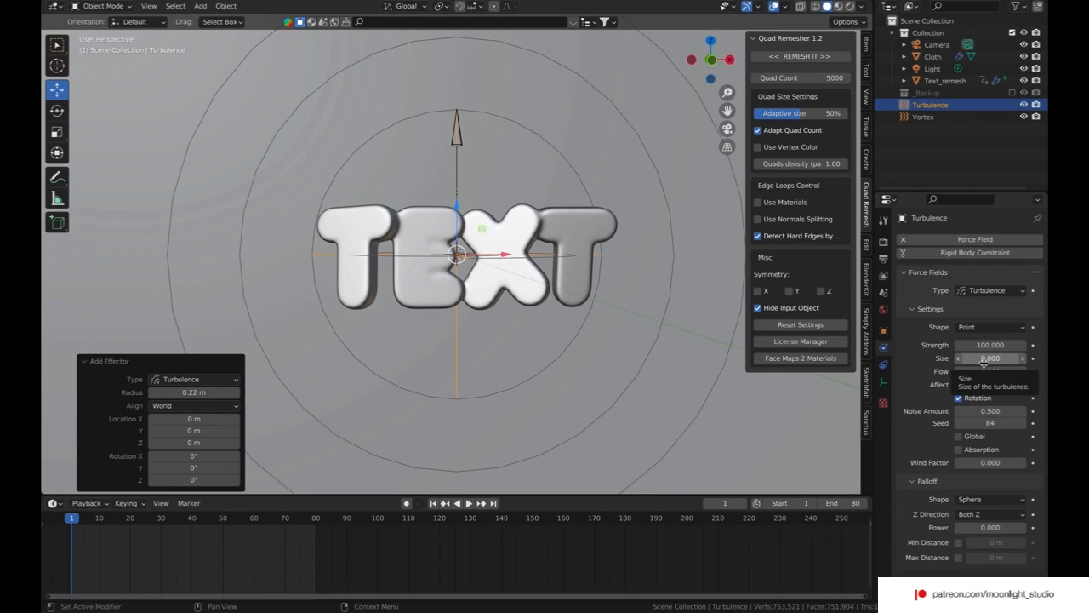
Step: Sketch freehand annotation loops of different sizes over the cloth and the text to illustrate turbulence size
left_click(57, 176)
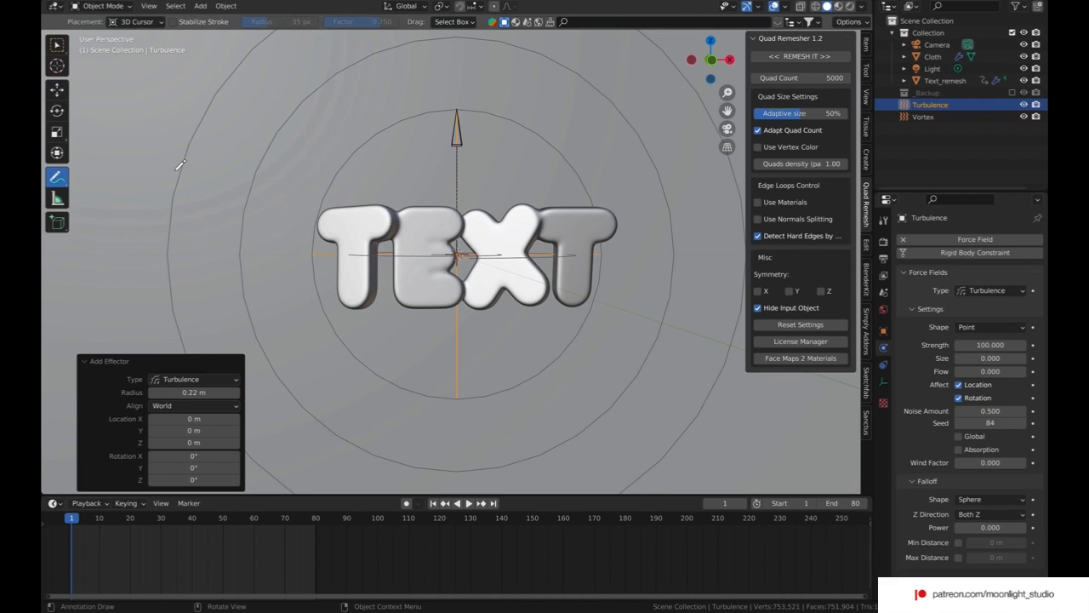
mouse_move(153, 162)
left_mouse_down()
mouse_move(260, 93)
mouse_move(127, 153)
left_mouse_up()
left_click_drag(299, 143, 285, 32)
mouse_move(449, 33)
left_mouse_down()
mouse_move(336, 169)
mouse_move(275, 130)
left_mouse_up()
mouse_move(588, 155)
left_mouse_down()
mouse_move(578, 39)
mouse_move(568, 149)
left_mouse_up()
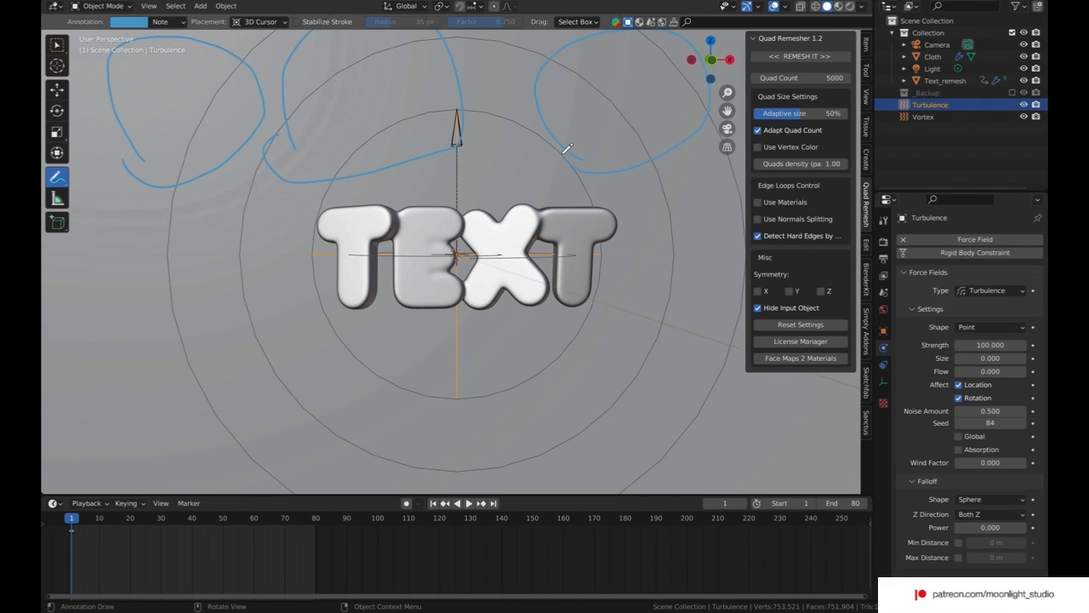
mouse_move(182, 317)
left_mouse_down()
mouse_move(301, 182)
mouse_move(208, 287)
left_mouse_up()
mouse_move(379, 306)
left_mouse_down()
mouse_move(469, 260)
mouse_move(334, 324)
left_mouse_up()
left_click_drag(614, 397, 629, 379)
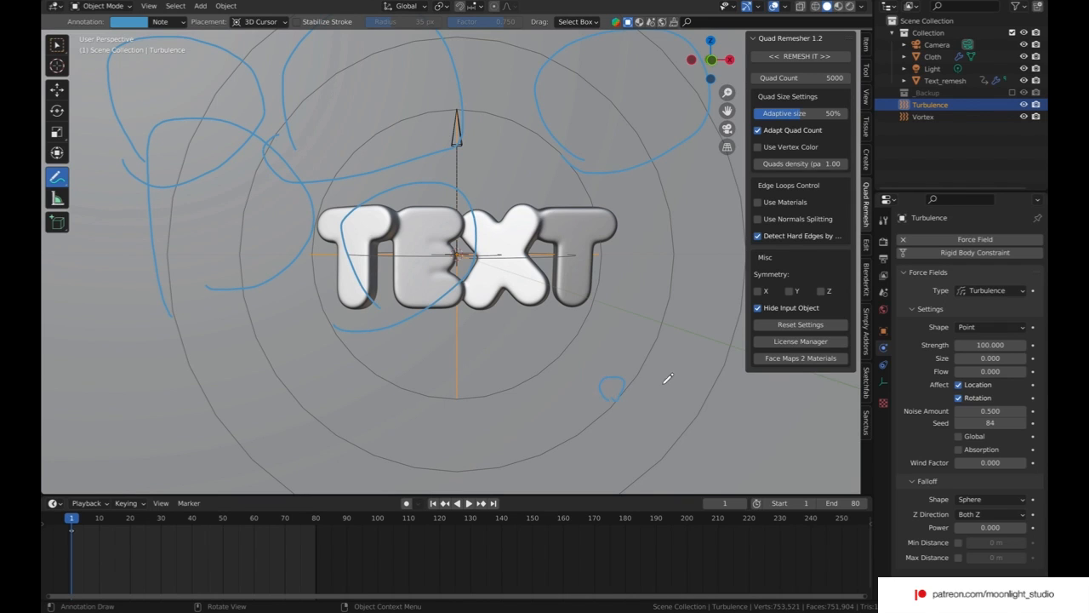
left_click_drag(710, 343, 709, 367)
mouse_move(710, 276)
left_mouse_down()
mouse_move(727, 269)
mouse_move(669, 275)
mouse_move(649, 290)
left_mouse_up()
Step: Undo the annotation strokes and return the Turbulence noise amount to 0
left_click(939, 163)
key("ctrl+z")
key("ctrl+z")
key("ctrl+z")
key("ctrl+z")
key("ctrl+z")
key("ctrl+z")
key("ctrl+z")
key("ctrl+z")
key("ctrl+z")
key("ctrl+z")
key("ctrl+z")
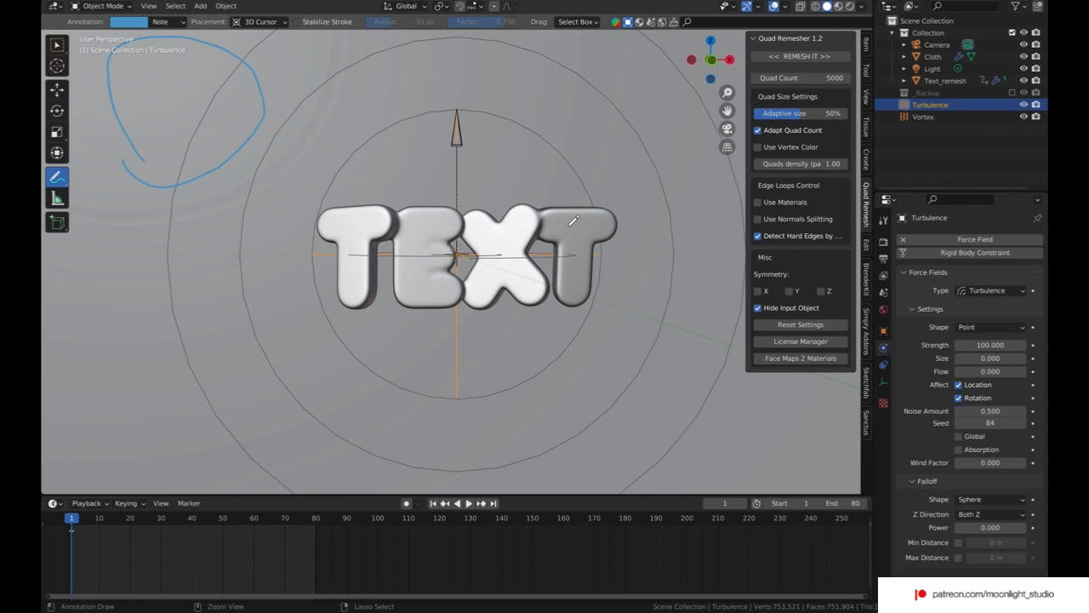
key("BackSpace")
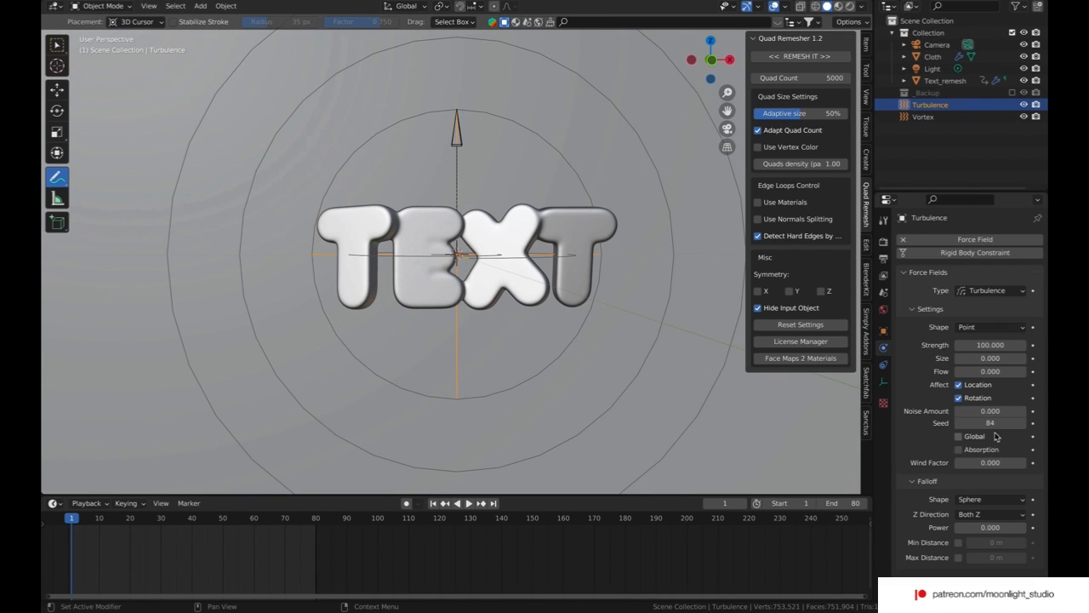
Step: Set the Turbulence field's size to 1
left_click(995, 358)
type("1")
key("Return")
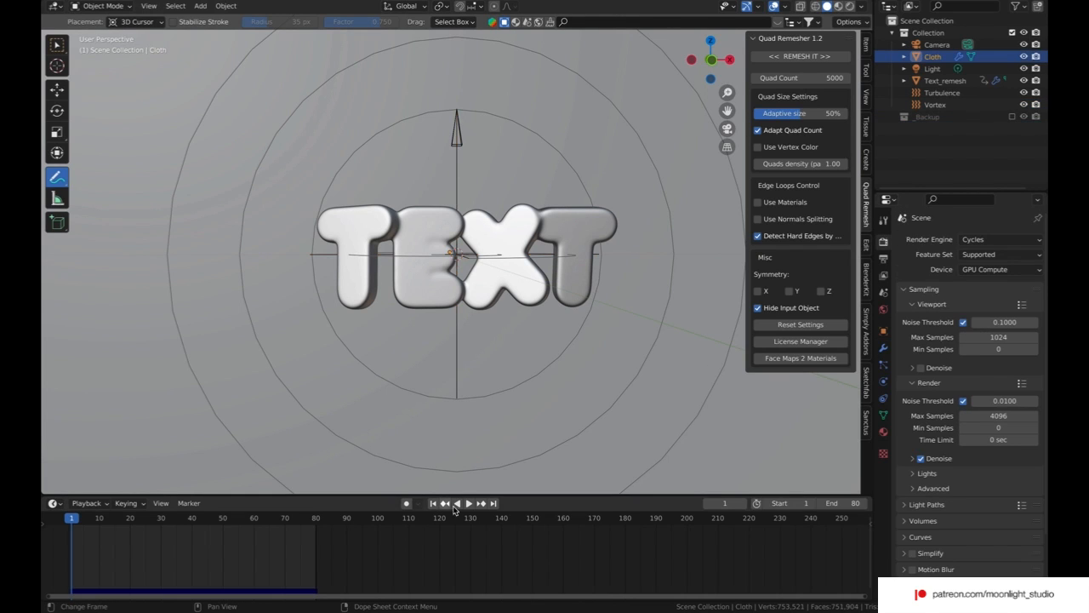
Step: Play back the cloth simulation to frame 63, and set the Turbulence field's strength to 30
left_click(469, 503)
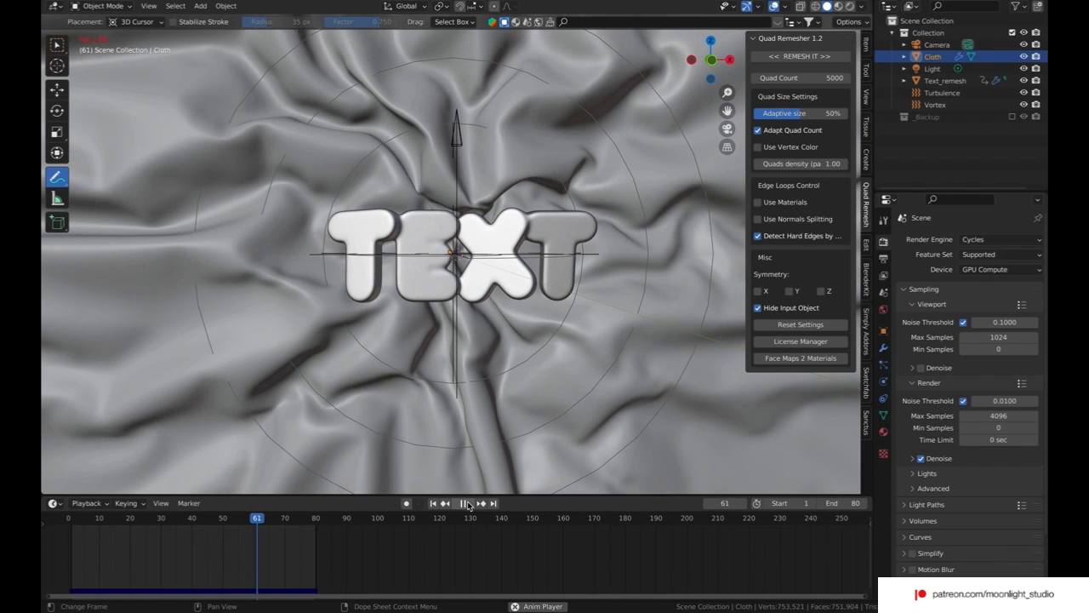
left_click(465, 504)
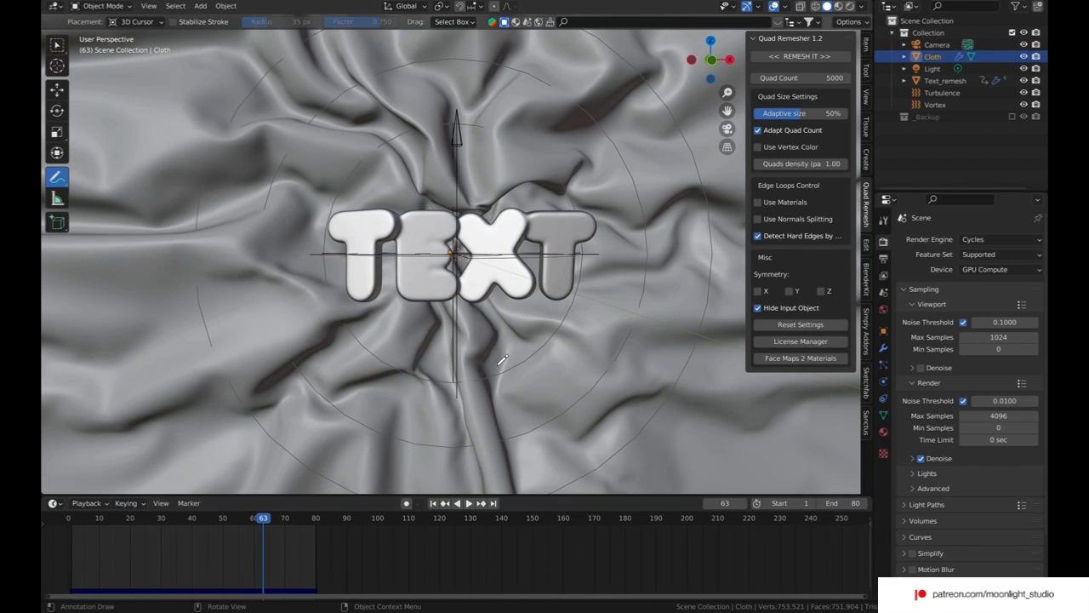
left_click(942, 93)
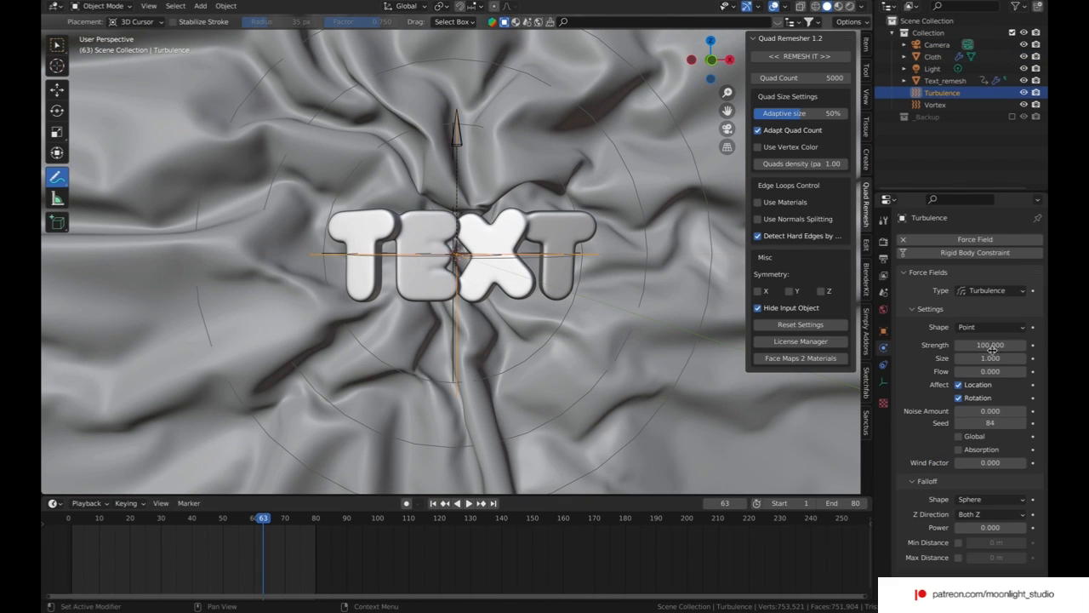
double_click(993, 345)
type("30")
key("Return")
Step: Set the Vortex field's strength to 1
left_click(940, 105)
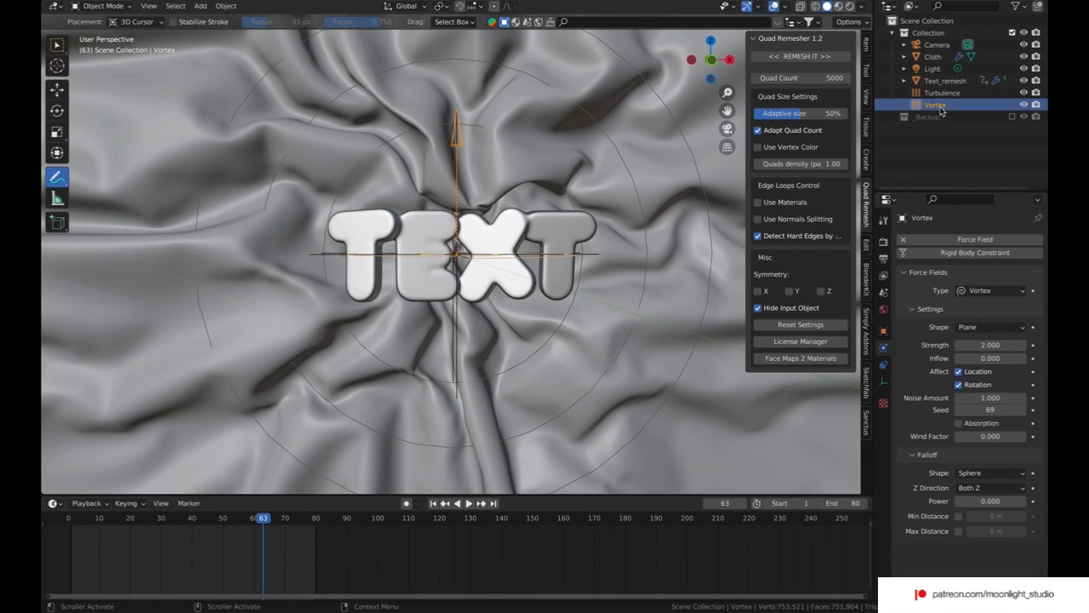
double_click(996, 345)
type("1")
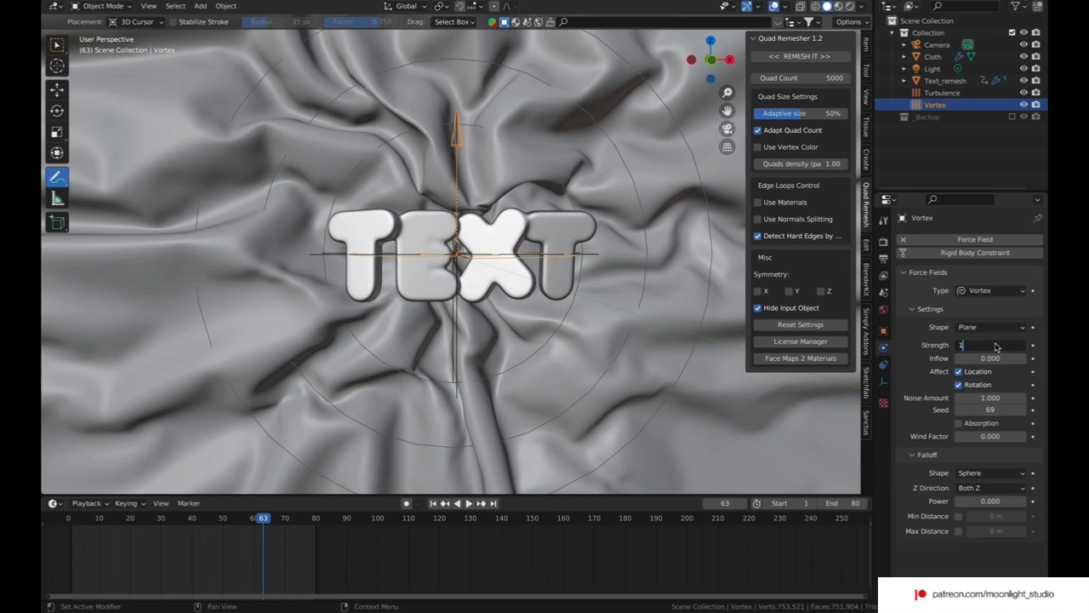
key("Return")
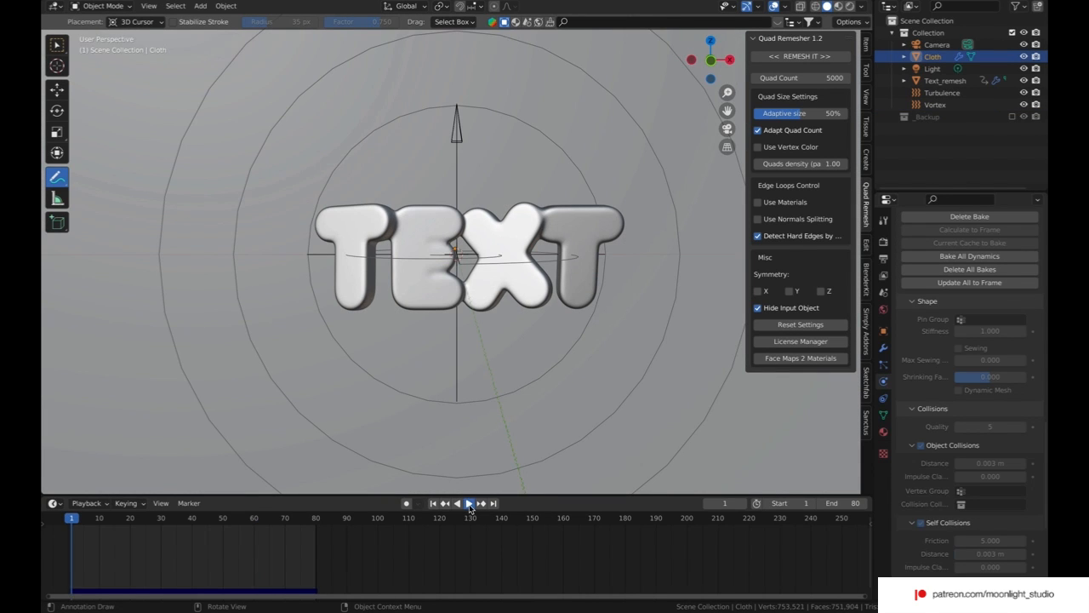
Step: Play the baked cloth simulation and go to frame 78 to examine the folds around the text
left_click(469, 505)
left_click(308, 519)
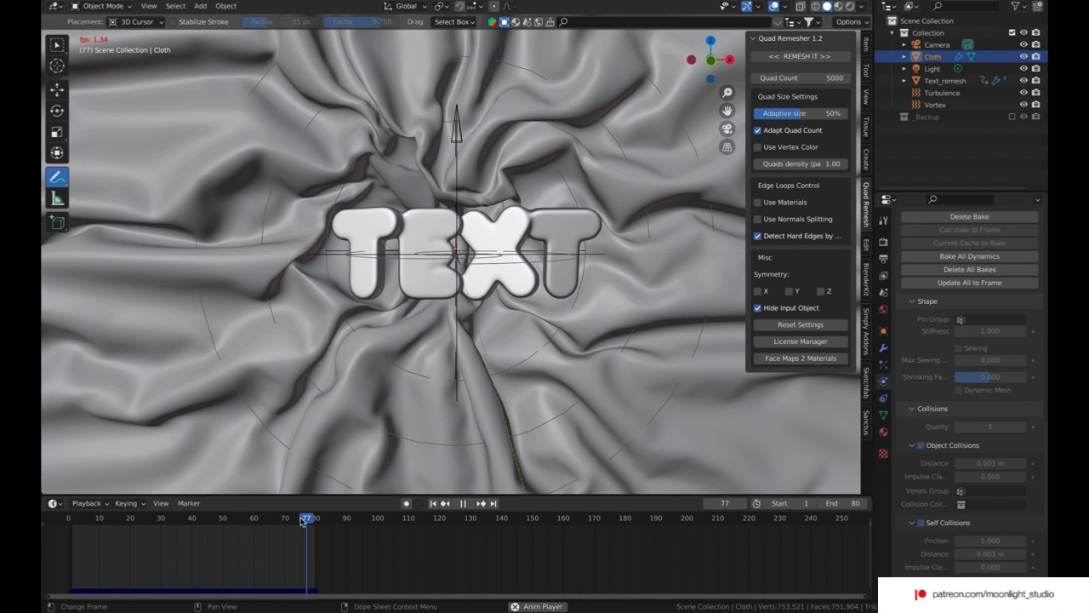
left_click(465, 503)
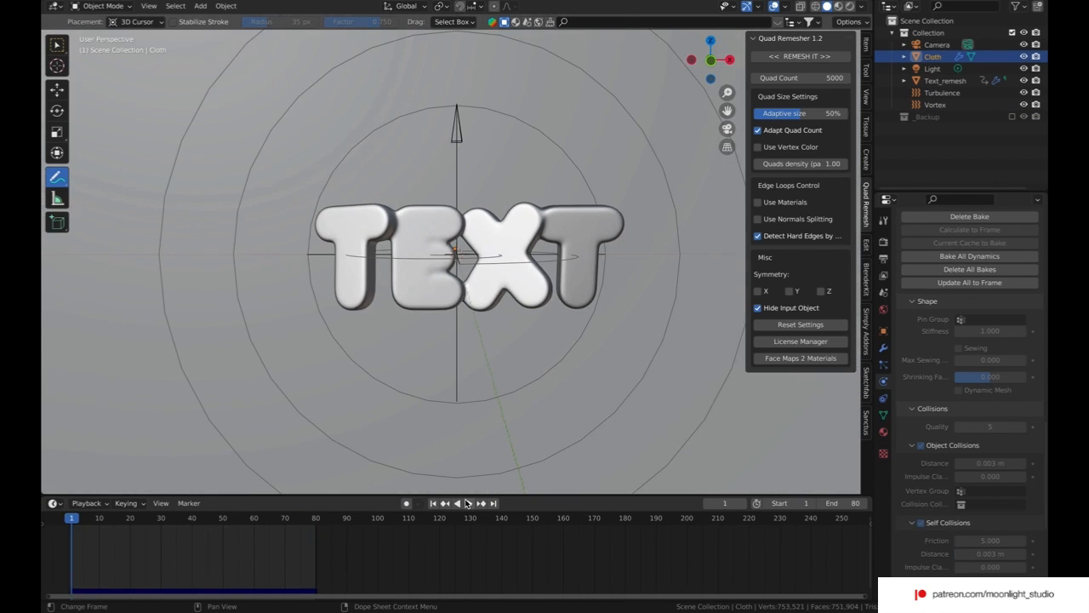
left_click(310, 519)
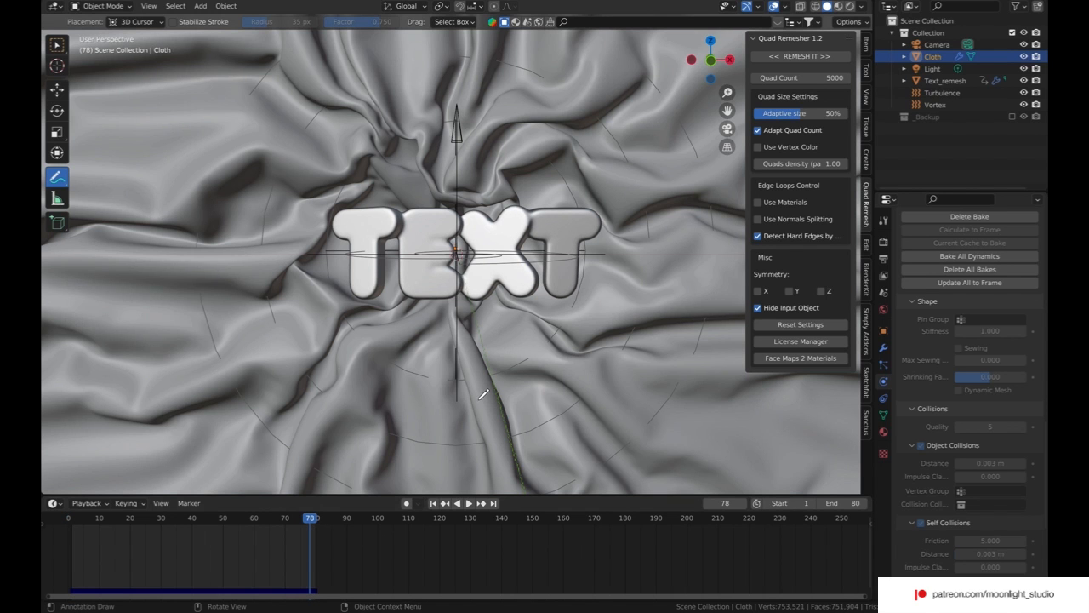
mouse_move(711, 61)
left_mouse_down()
mouse_move(644, 61)
mouse_move(707, 59)
left_mouse_up()
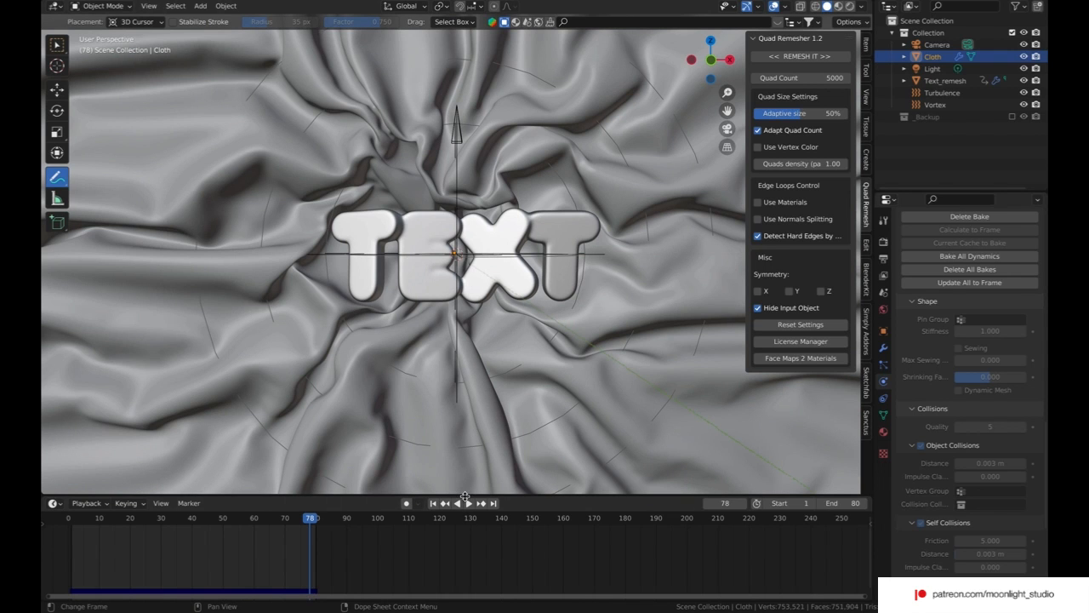
Step: Scrub between frames 79 and 77 to inspect the cloth wrinkles at the end of the simulation
left_click(312, 518)
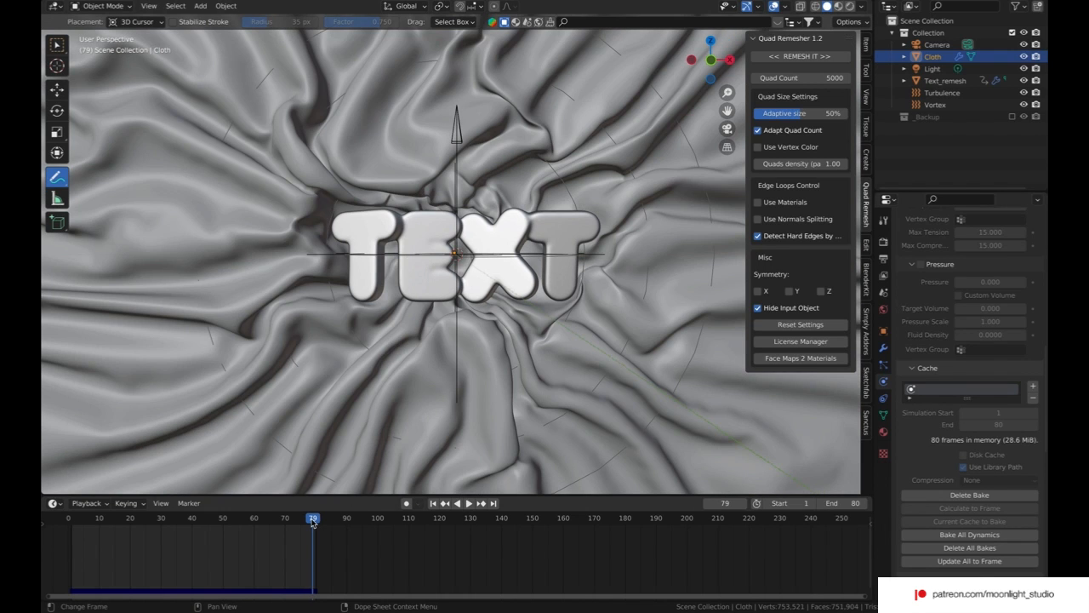
mouse_move(312, 522)
left_mouse_down()
mouse_move(275, 523)
mouse_move(315, 523)
left_mouse_up()
left_click(308, 523)
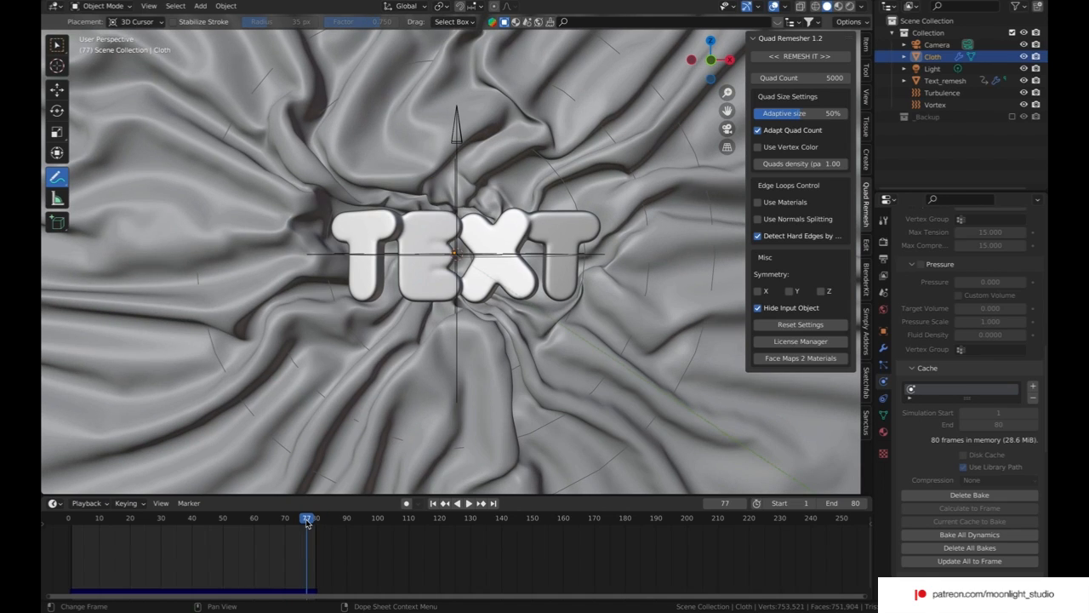